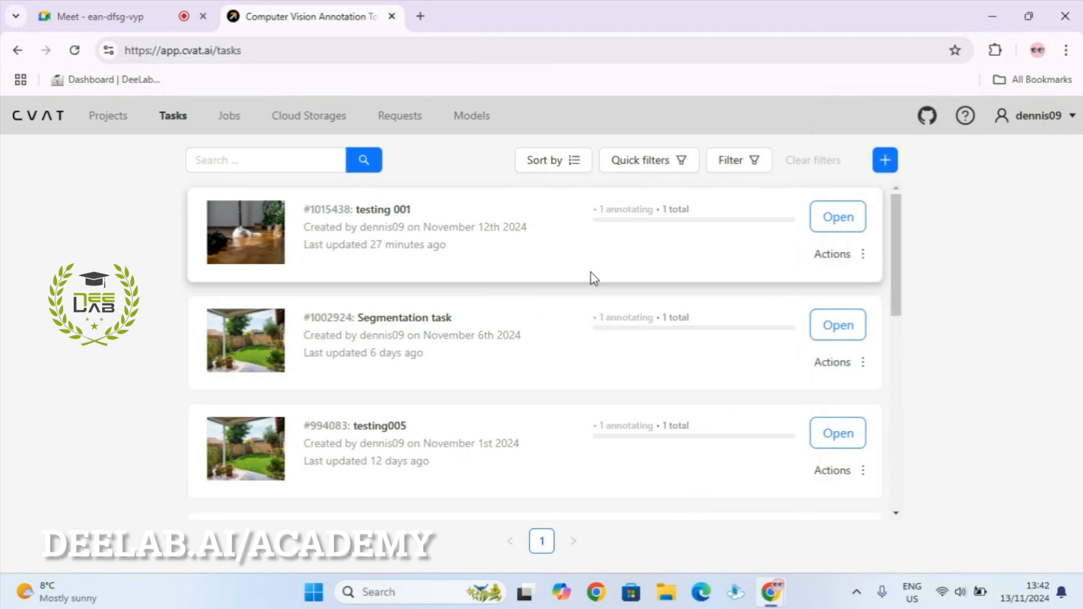
Switch to the Projects list and put the cursor in the project search box.
{"action": "left_click", "coordinate": [113, 128]}
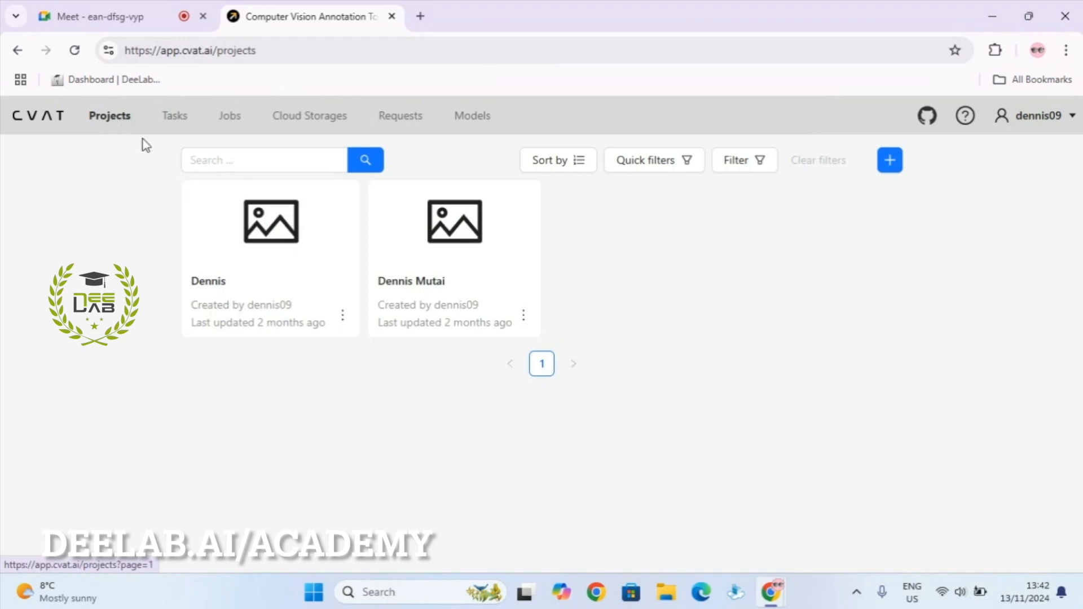
{"action": "left_click", "coordinate": [219, 153]}
Return to the Tasks list, scroll through every task, then go to the Jobs list.
{"action": "left_click", "coordinate": [180, 125]}
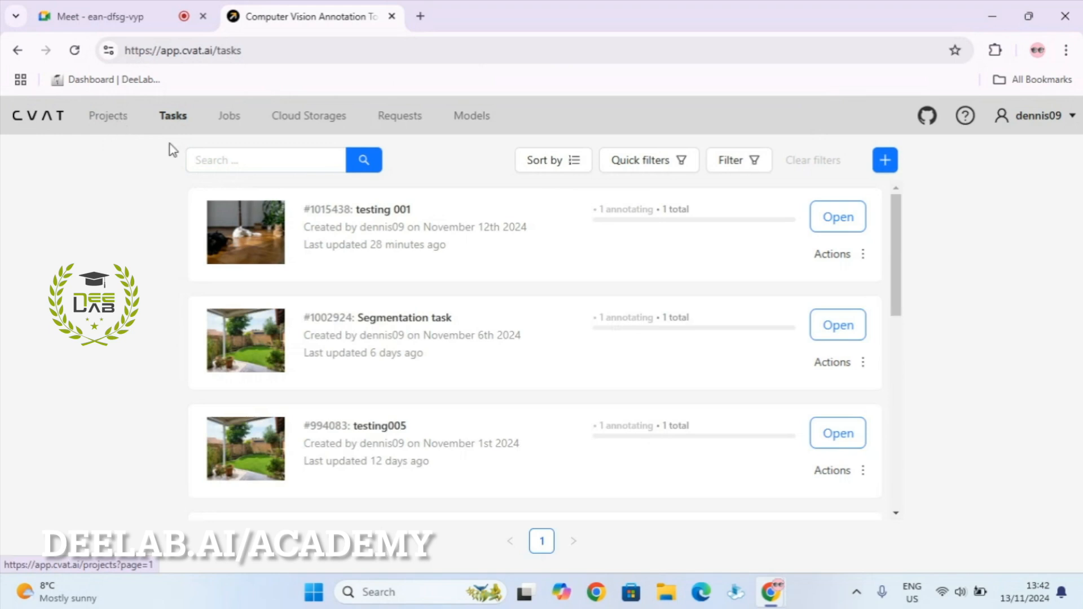
{"action": "scroll", "coordinate": [585, 297], "scroll_direction": "down", "scroll_amount": 10}
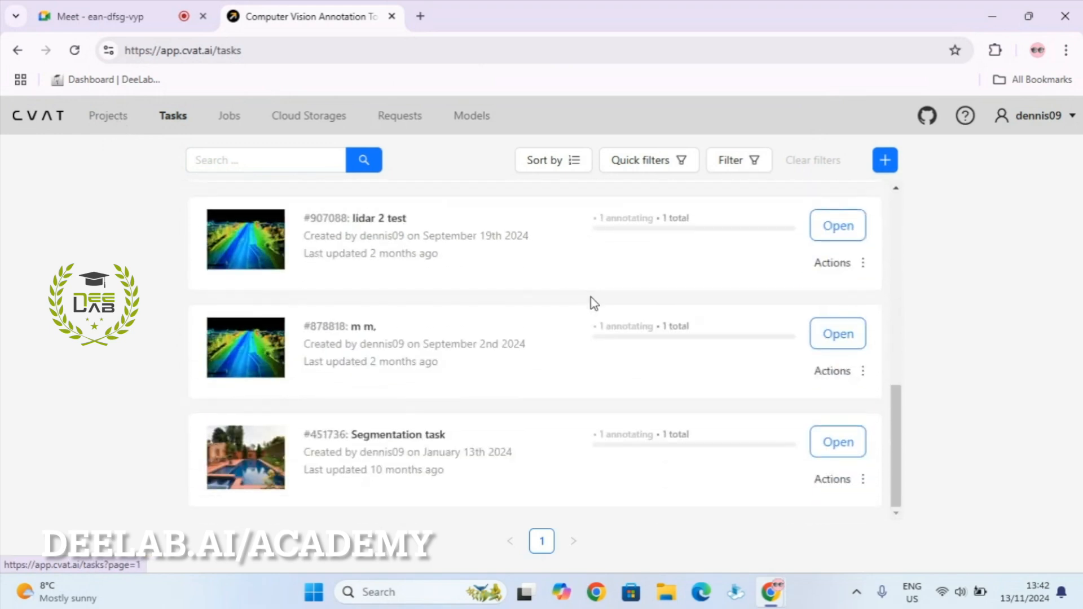
{"action": "scroll", "coordinate": [590, 298], "scroll_direction": "up", "scroll_amount": 4}
{"action": "scroll", "coordinate": [592, 302], "scroll_direction": "up", "scroll_amount": 3}
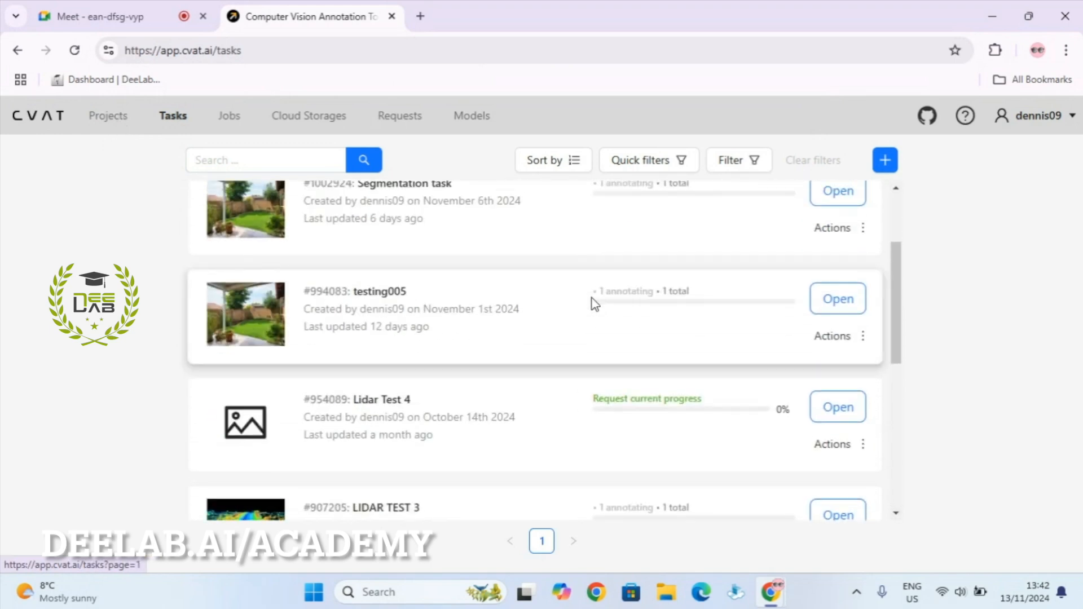
{"action": "scroll", "coordinate": [591, 300], "scroll_direction": "up", "scroll_amount": 3}
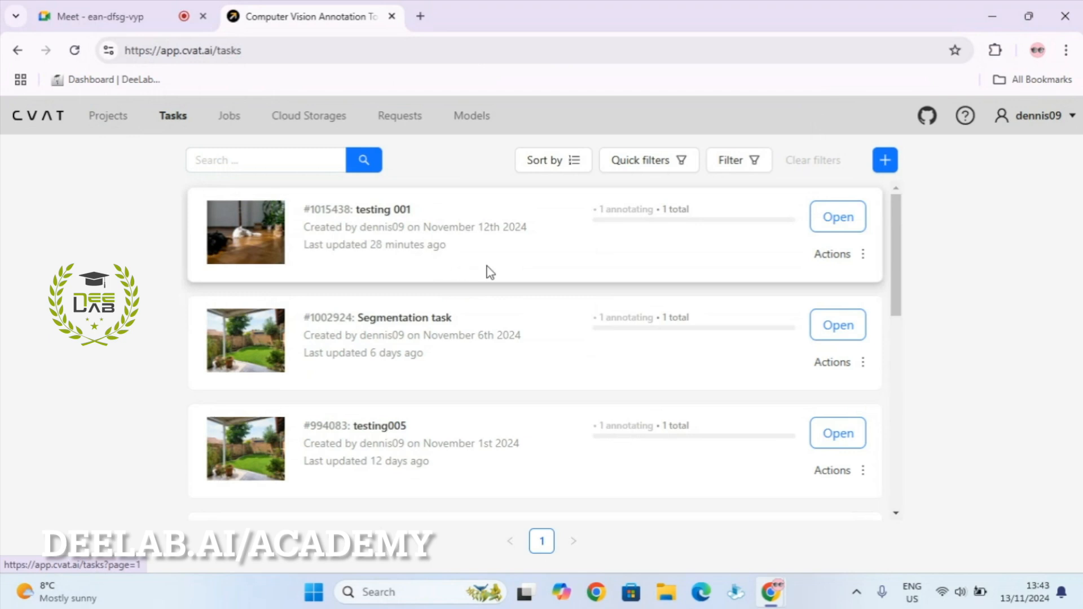
{"action": "scroll", "coordinate": [490, 272], "scroll_direction": "down", "scroll_amount": 5}
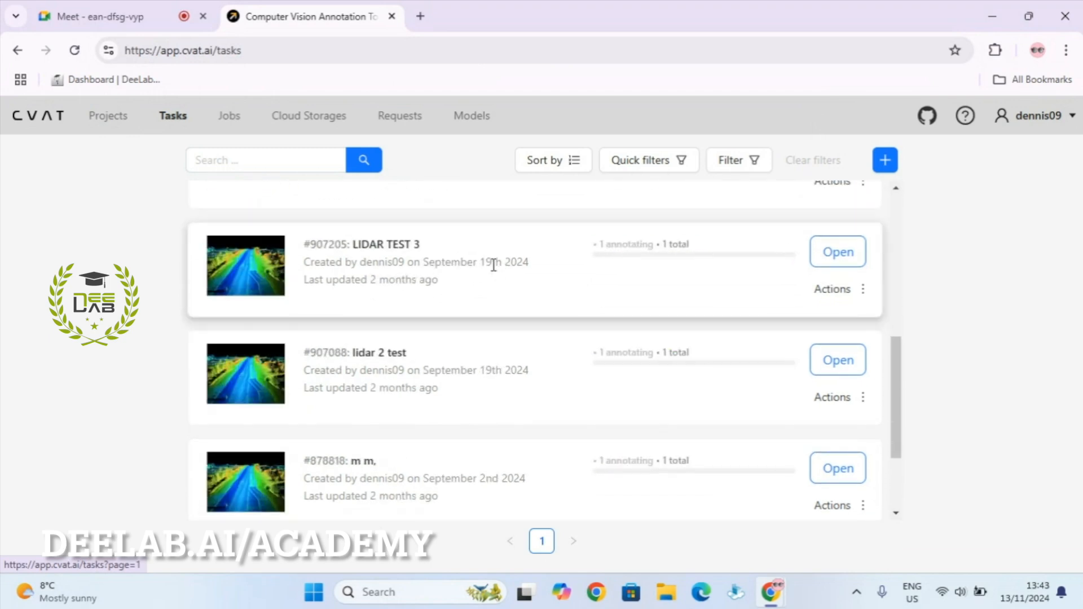
{"action": "scroll", "coordinate": [494, 265], "scroll_direction": "up", "scroll_amount": 5}
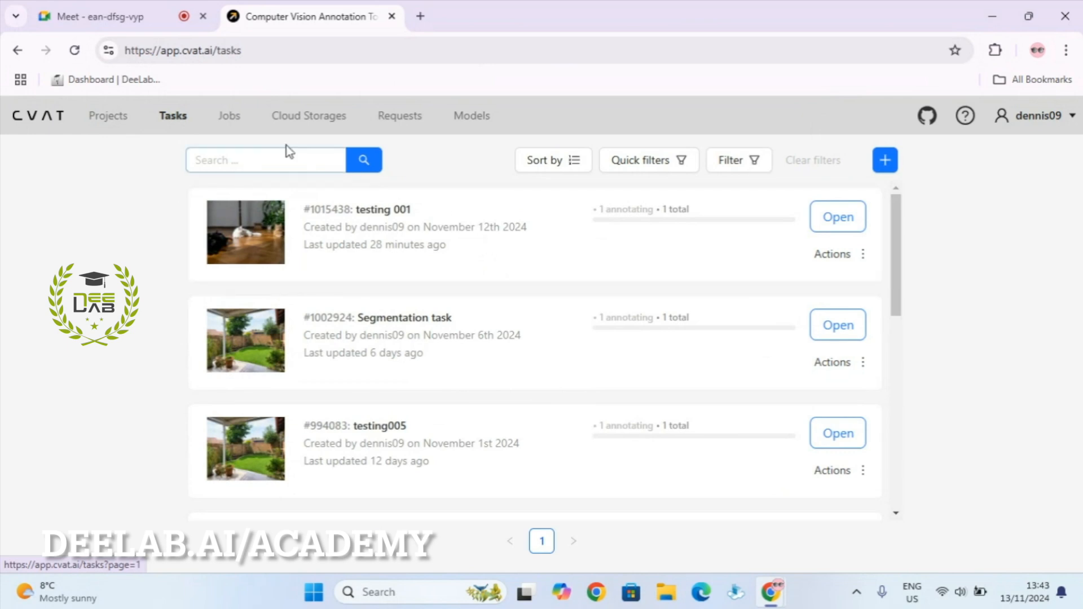
{"action": "left_click", "coordinate": [235, 126]}
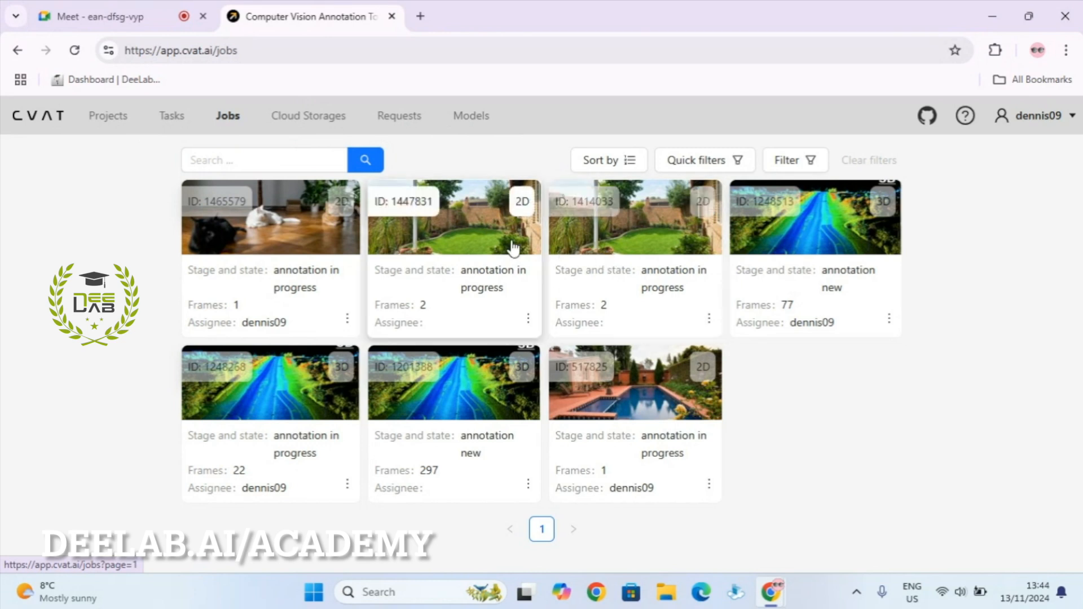
Open the cat photo job and zoom in on its three construction-labelled shapes.
{"action": "left_click", "coordinate": [292, 227]}
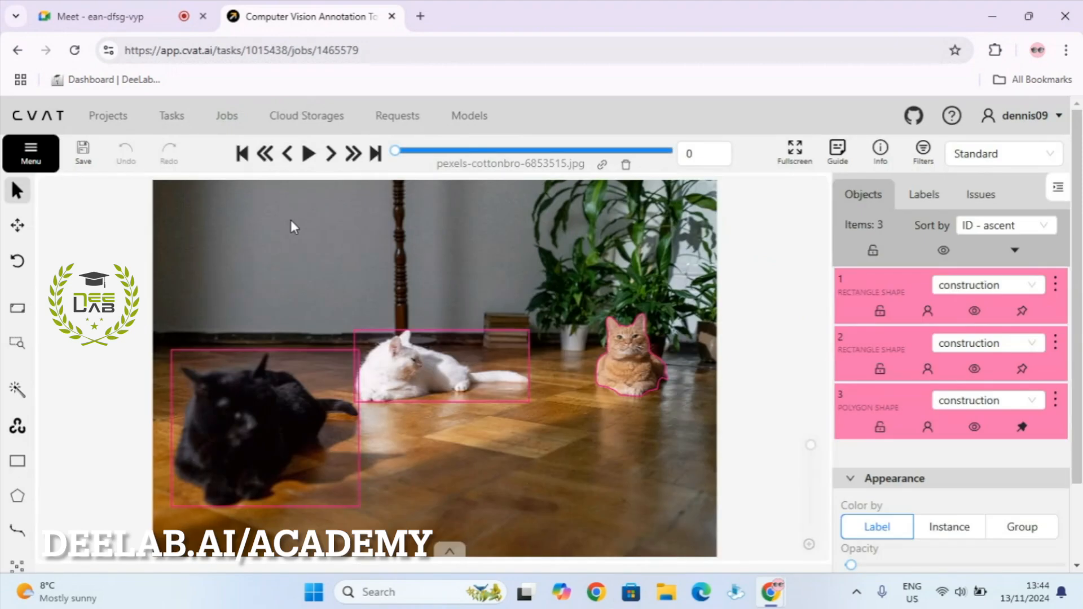
{"action": "scroll", "coordinate": [317, 232], "scroll_direction": "down", "scroll_amount": 2}
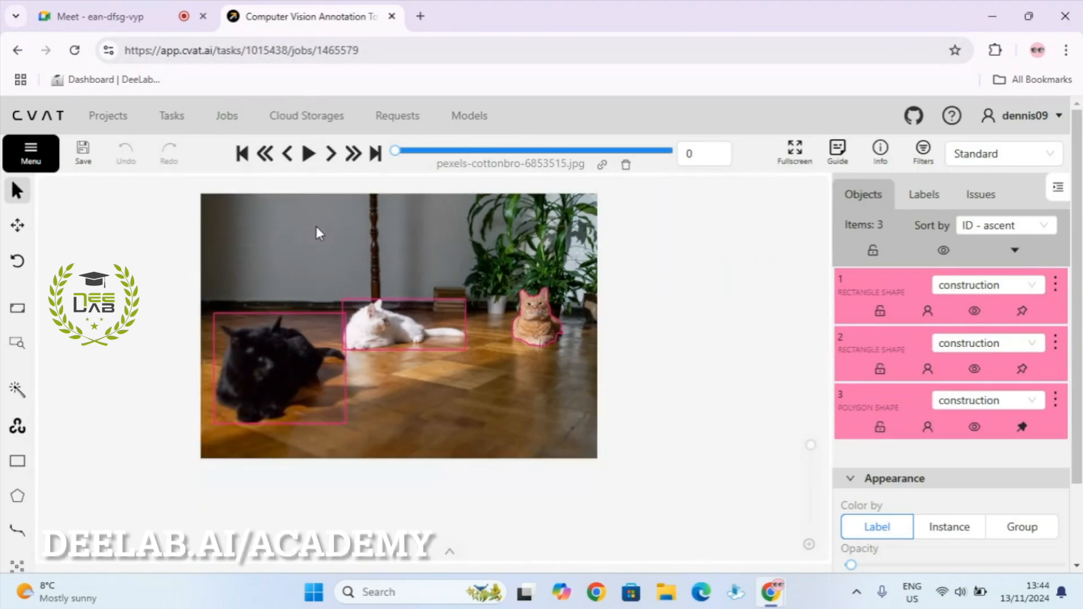
{"action": "scroll", "coordinate": [316, 232], "scroll_direction": "up", "scroll_amount": 1}
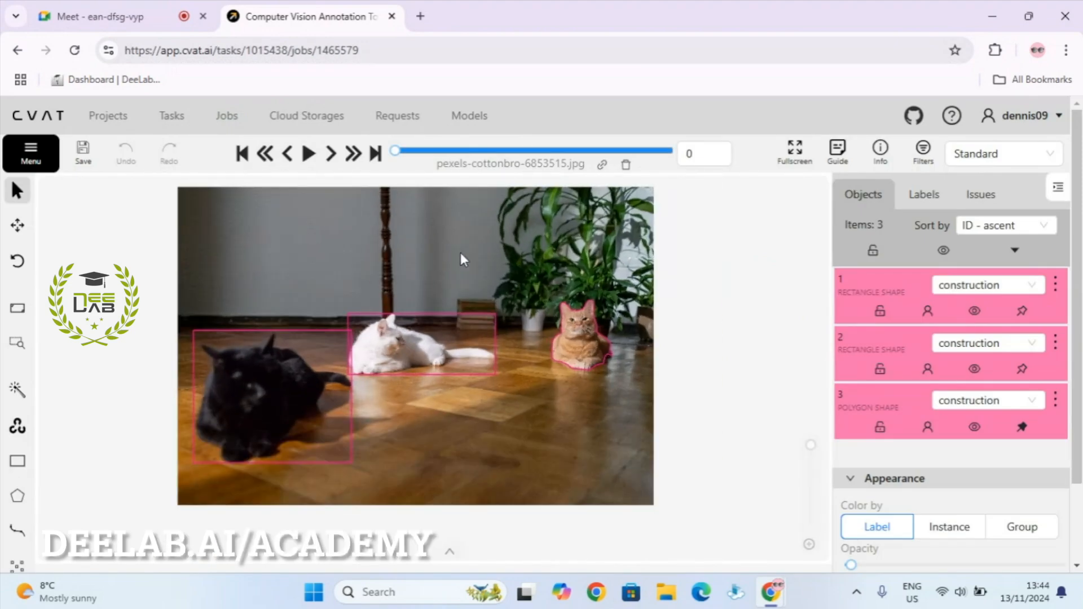
{"action": "mouse_move", "coordinate": [418, 301]}
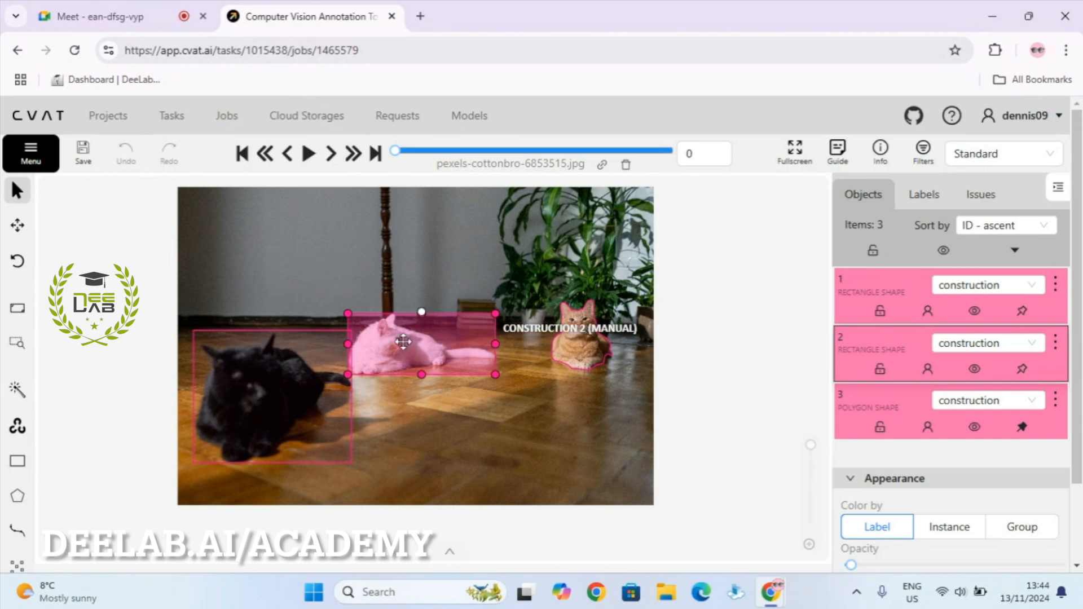
{"action": "mouse_move", "coordinate": [263, 387]}
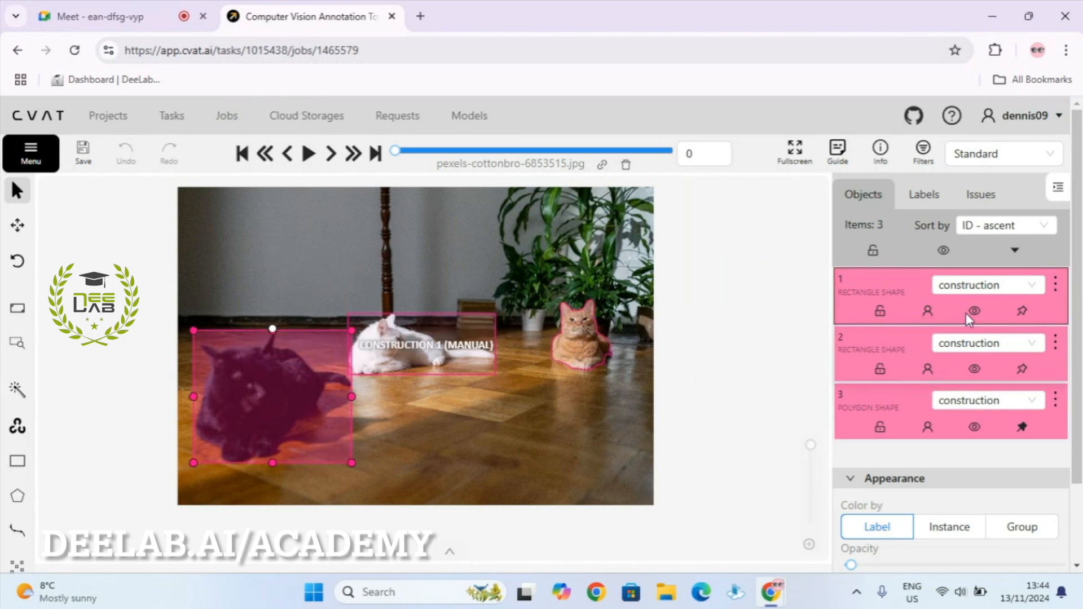
Remove the black cat's rectangle, the white cat's rectangle and the ginger cat's polygon.
{"action": "left_click", "coordinate": [1055, 285]}
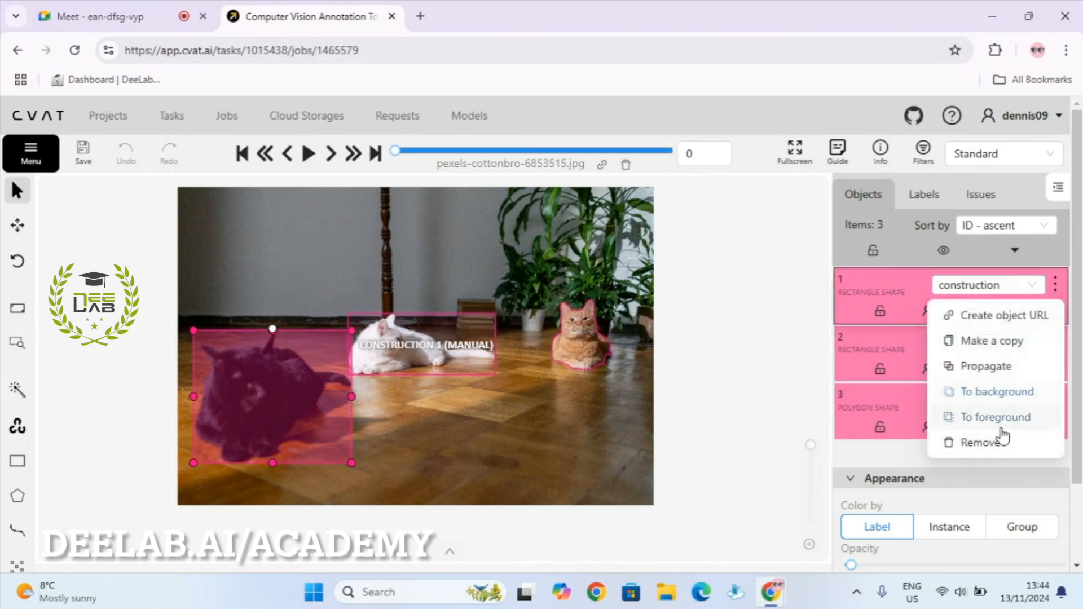
{"action": "left_click", "coordinate": [999, 442]}
{"action": "left_click", "coordinate": [1055, 285]}
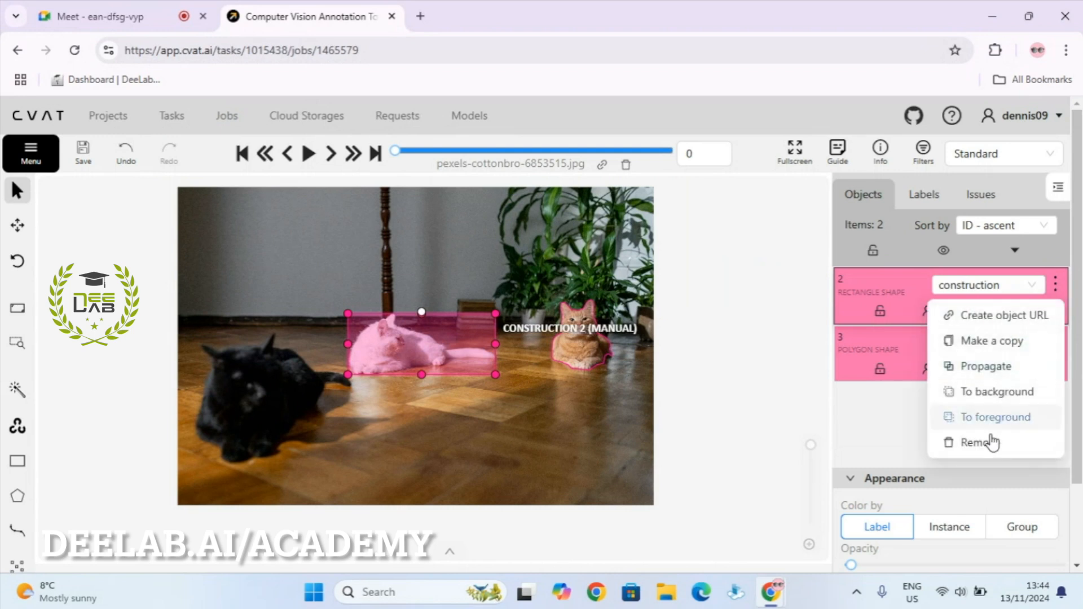
{"action": "left_click", "coordinate": [992, 444]}
{"action": "left_click", "coordinate": [1055, 285]}
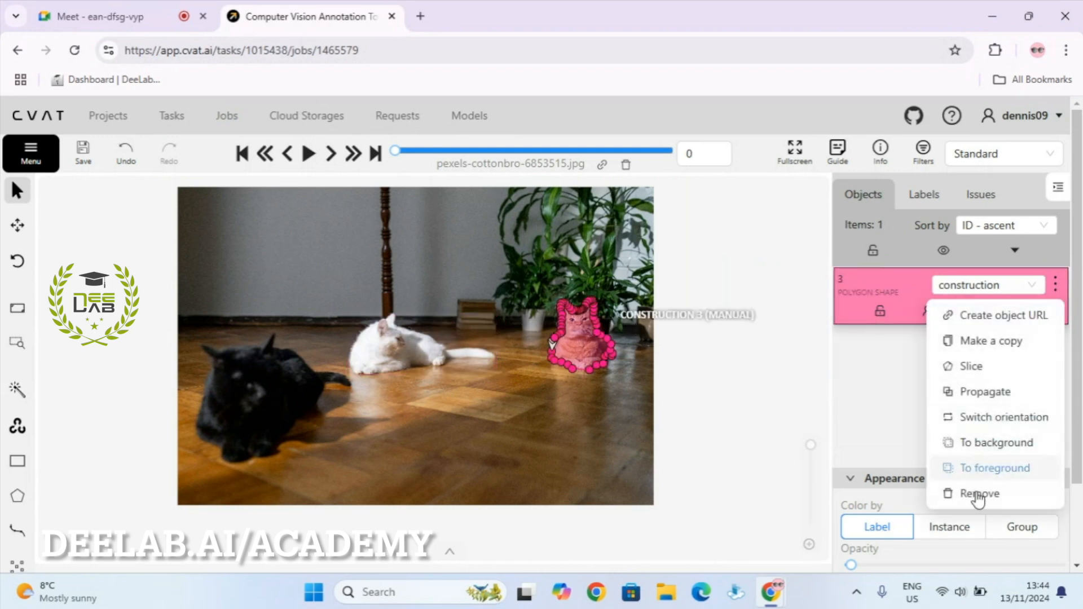
{"action": "left_click", "coordinate": [980, 494]}
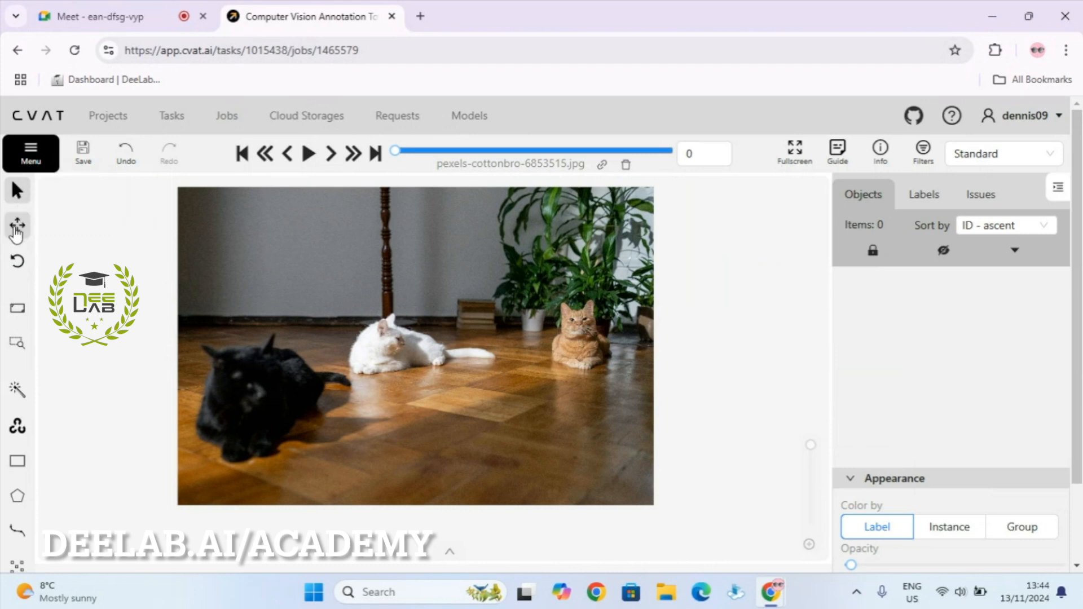
Drag the cats image right and then back with the Move the image tool.
{"action": "left_click", "coordinate": [15, 227]}
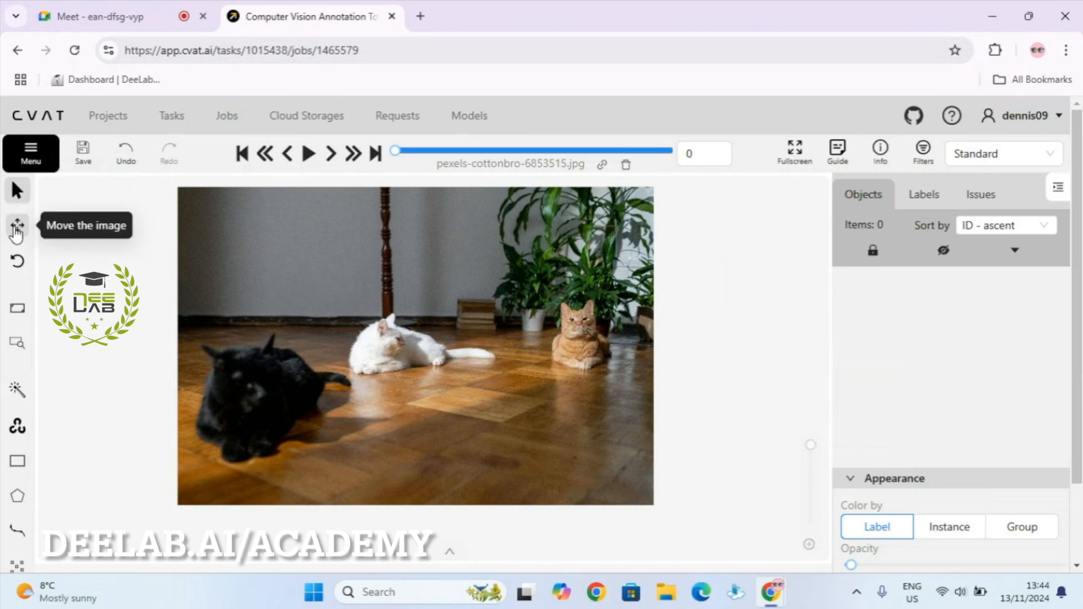
{"action": "left_click_drag", "start_coordinate": [287, 334], "coordinate": [343, 341]}
{"action": "left_click_drag", "start_coordinate": [285, 310], "coordinate": [397, 337]}
{"action": "mouse_move", "coordinate": [17, 263]}
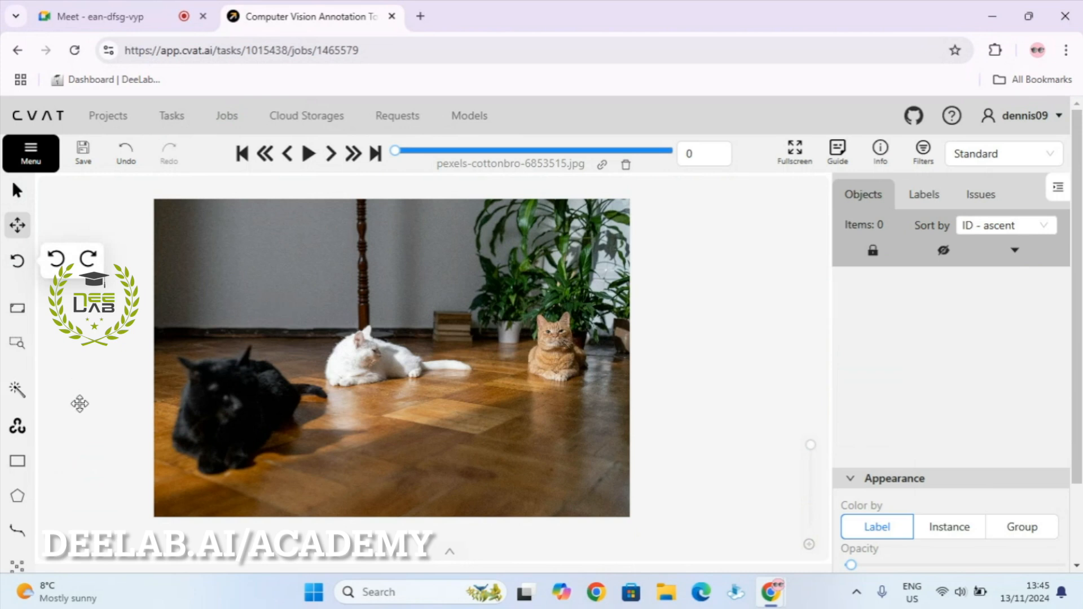
Draw a cat-labelled rectangle from the black cat's top-left corner to its bottom-right corner.
{"action": "mouse_move", "coordinate": [17, 461]}
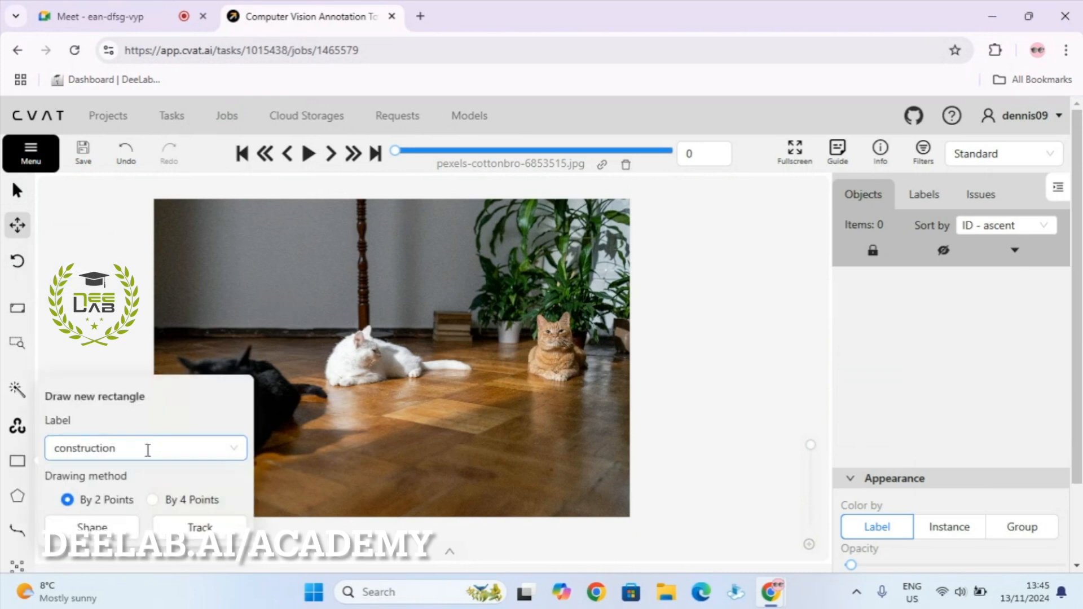
{"action": "left_click", "coordinate": [137, 449]}
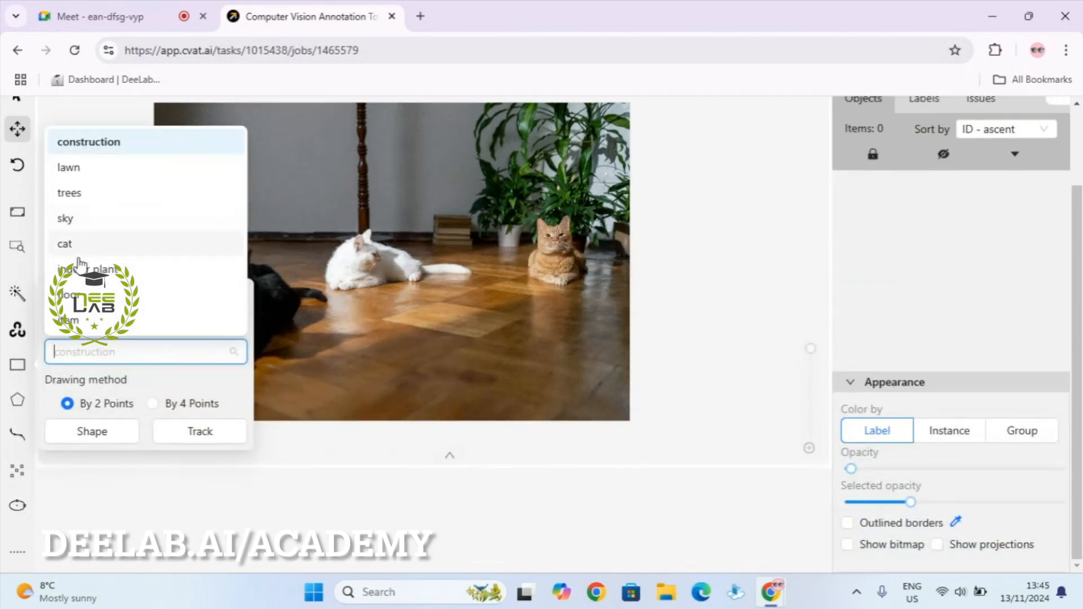
{"action": "left_click", "coordinate": [84, 246]}
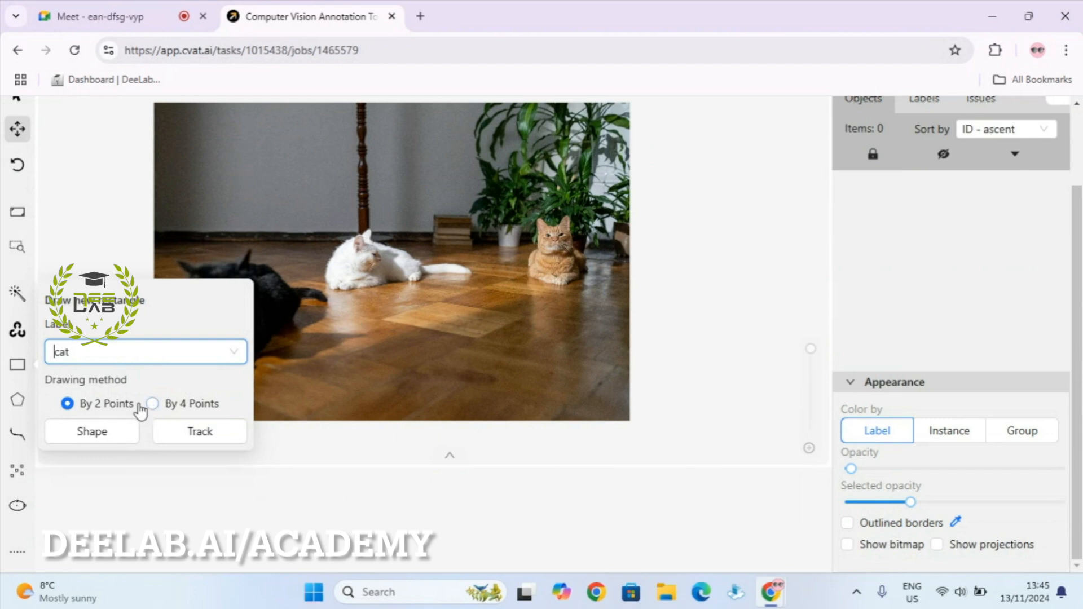
{"action": "left_click", "coordinate": [96, 433]}
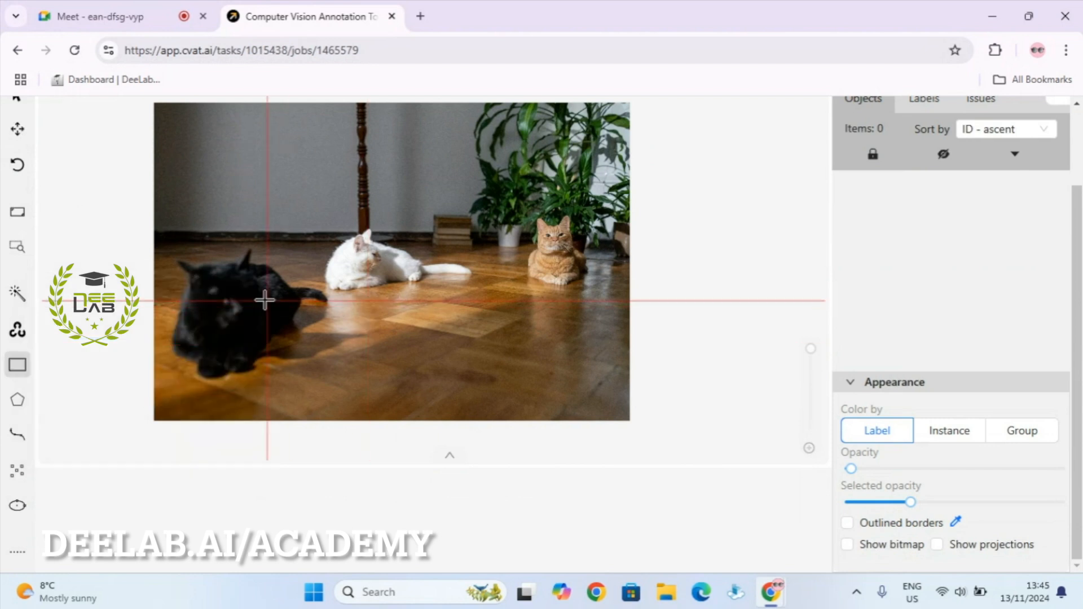
{"action": "left_click", "coordinate": [169, 250]}
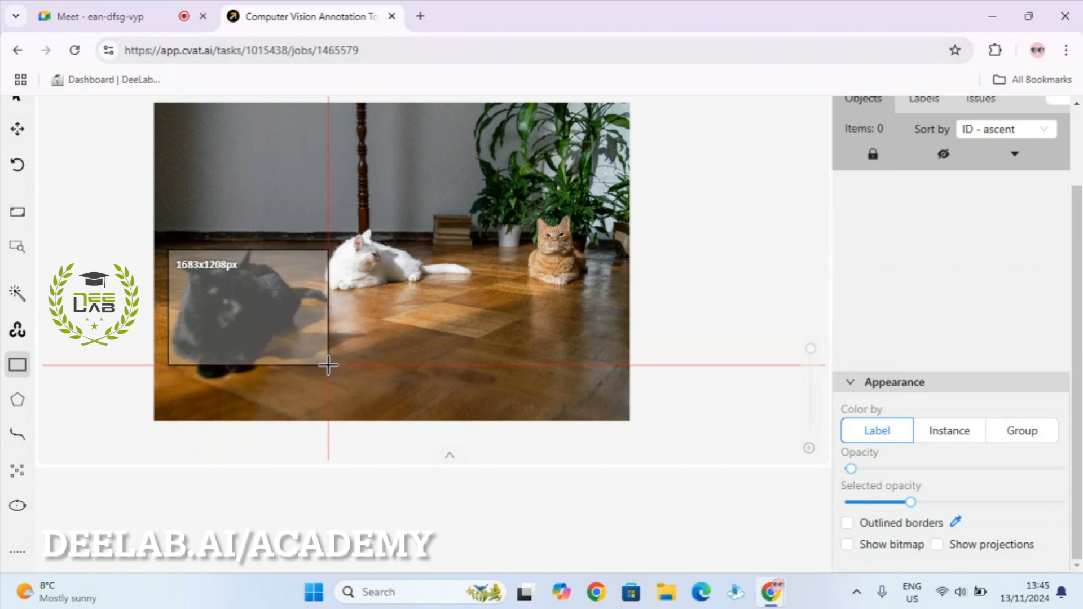
{"action": "left_click", "coordinate": [328, 383]}
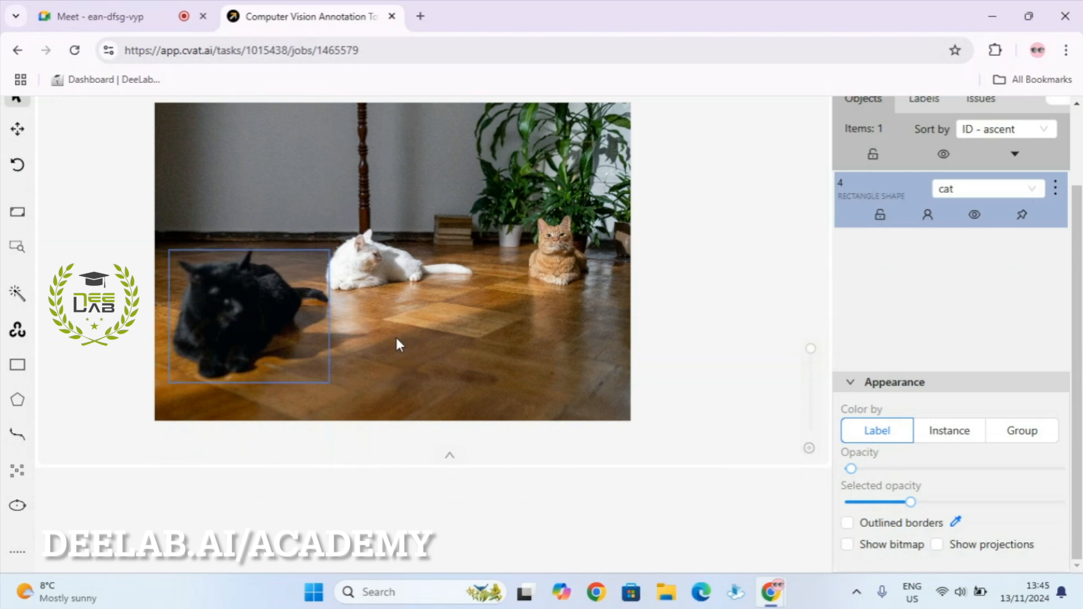
{"action": "mouse_move", "coordinate": [212, 288]}
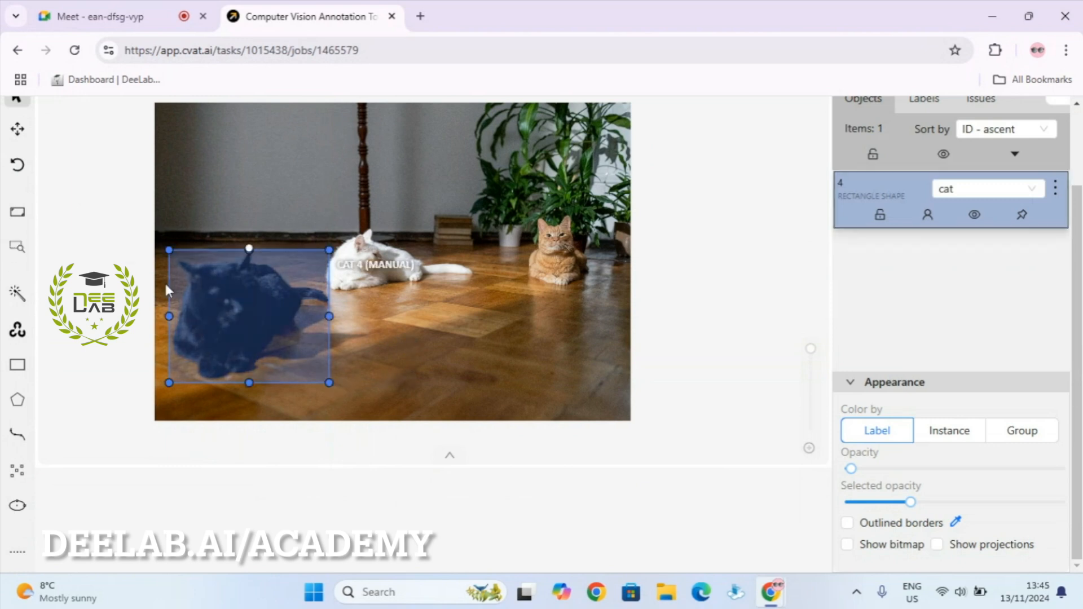
{"action": "mouse_move", "coordinate": [19, 168]}
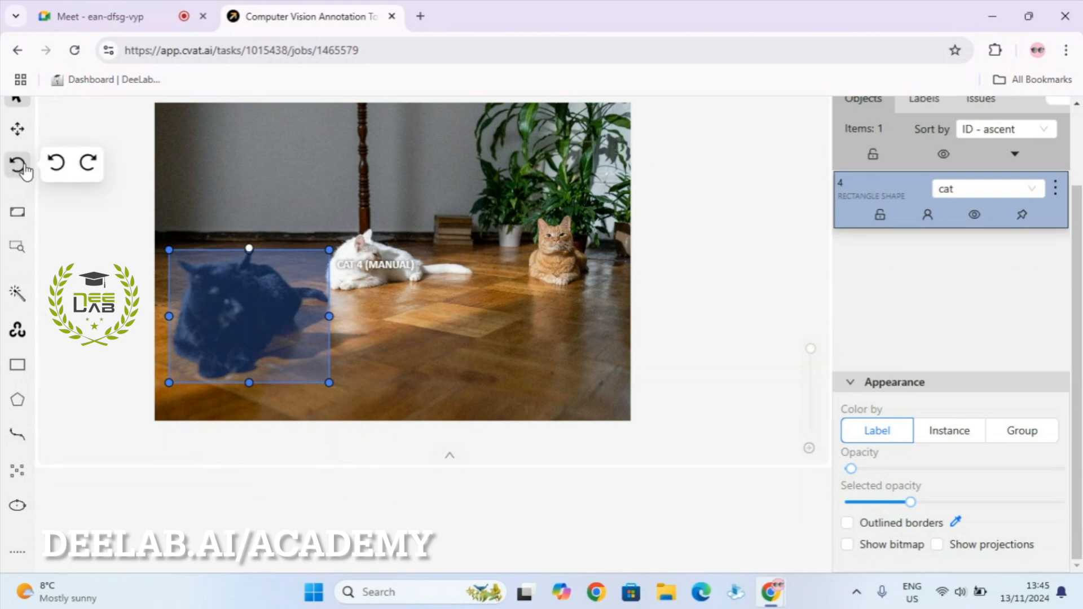
{"action": "left_click", "coordinate": [56, 164]}
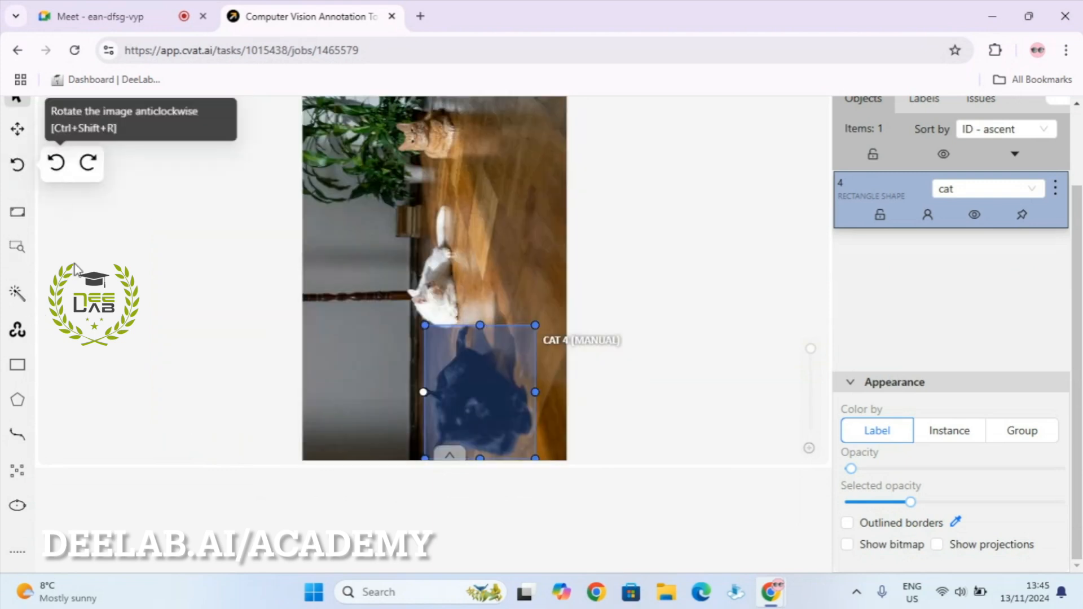
{"action": "left_click", "coordinate": [56, 165]}
{"action": "left_click", "coordinate": [56, 165]}
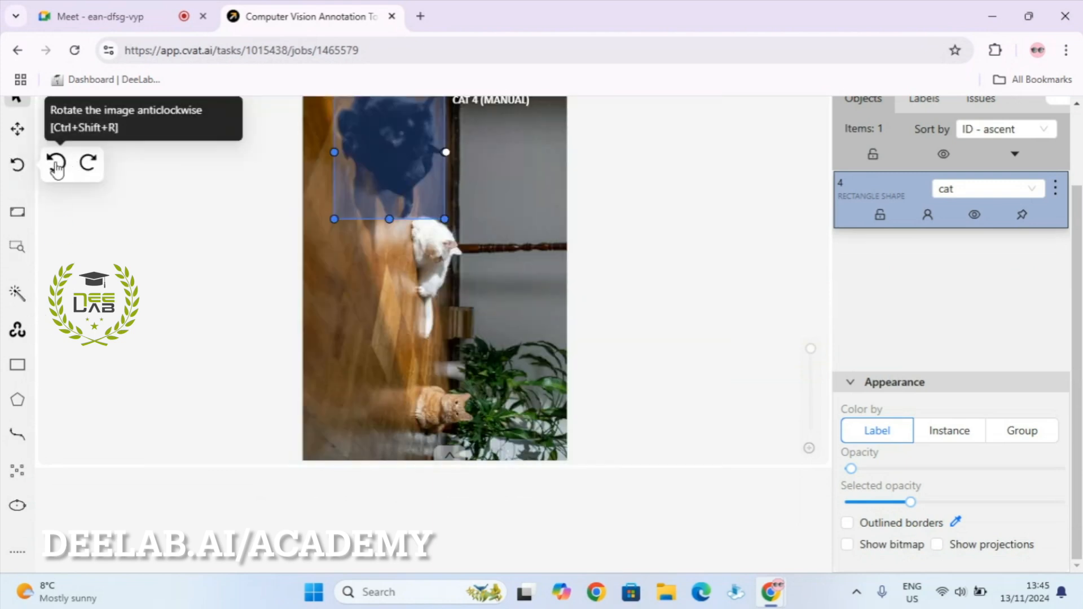
{"action": "left_click", "coordinate": [57, 164]}
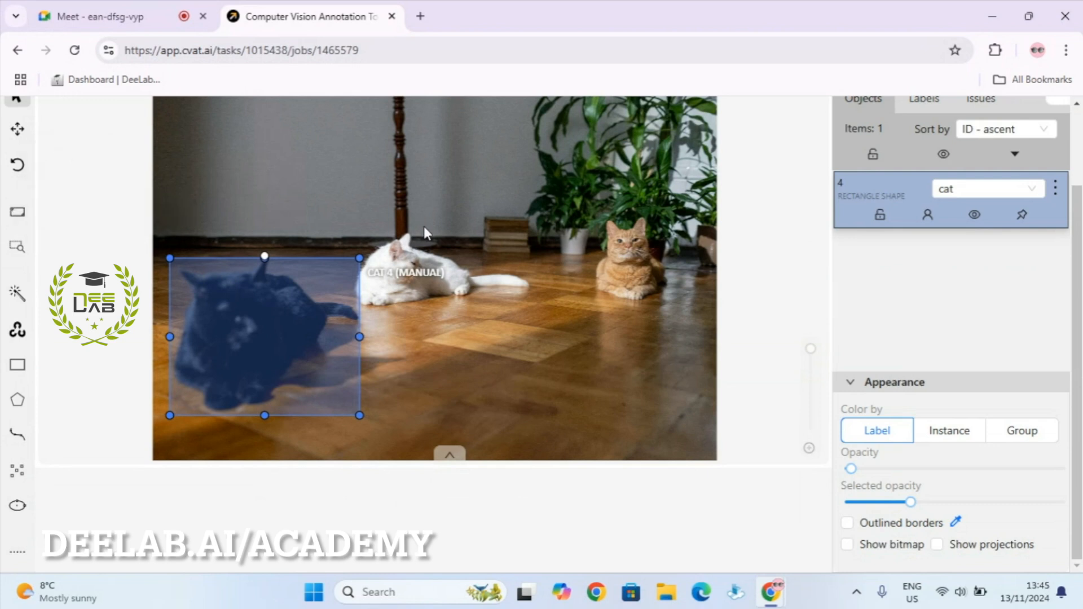
Fit the whole image into the workspace and remove the cat rectangle.
{"action": "scroll", "coordinate": [431, 229], "scroll_direction": "down", "scroll_amount": 2}
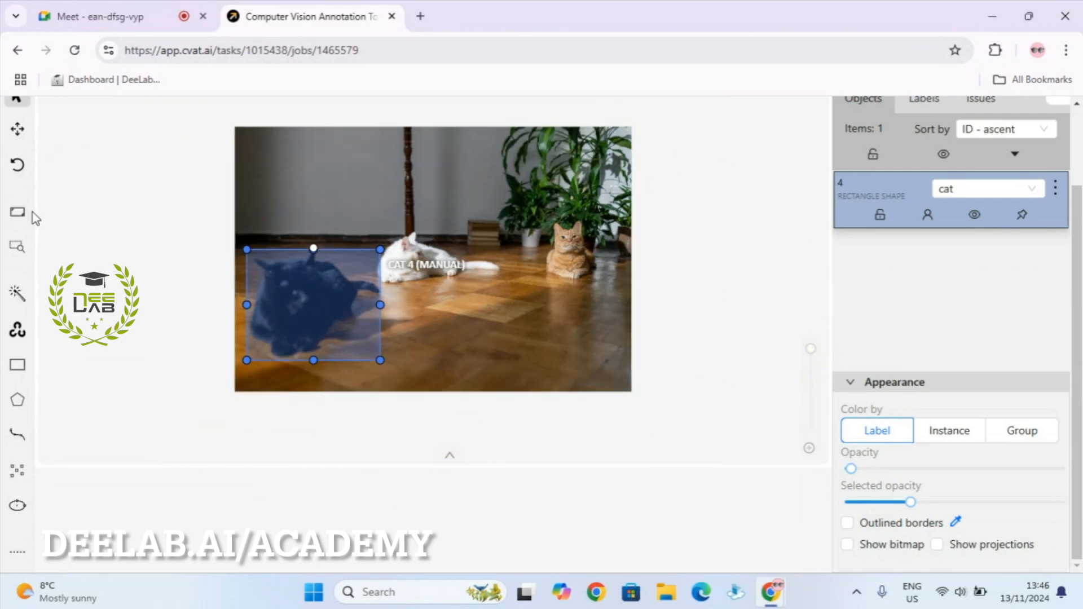
{"action": "left_click", "coordinate": [17, 213]}
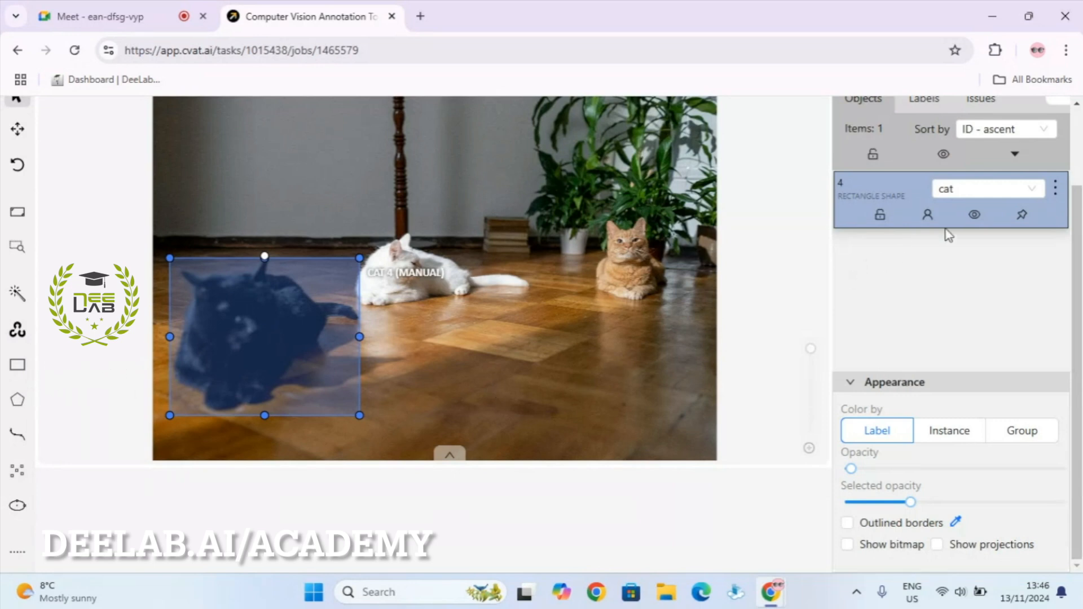
{"action": "left_click", "coordinate": [1056, 189]}
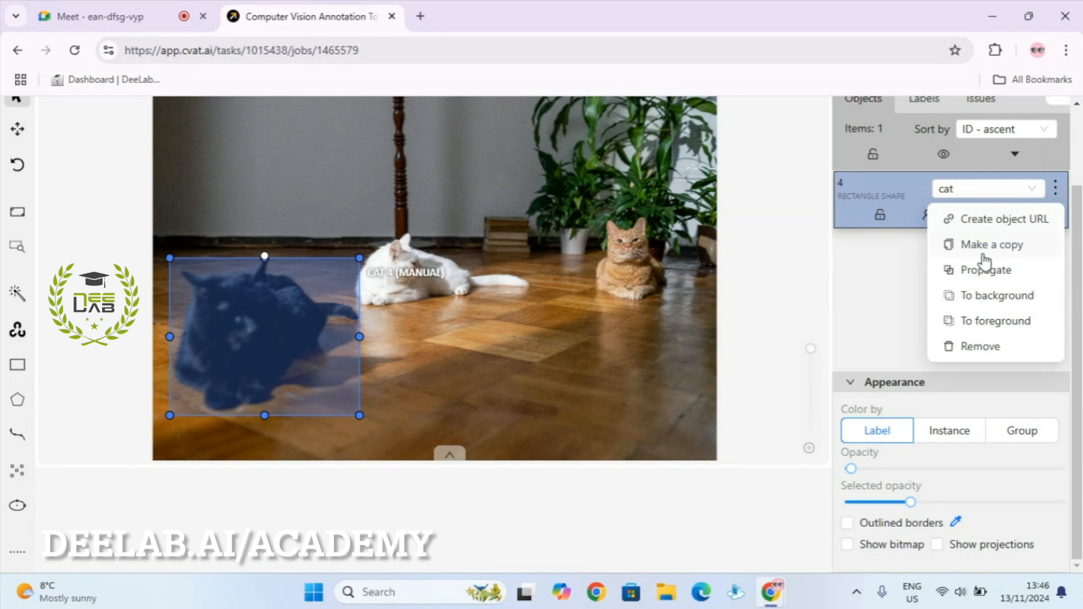
{"action": "left_click", "coordinate": [993, 346]}
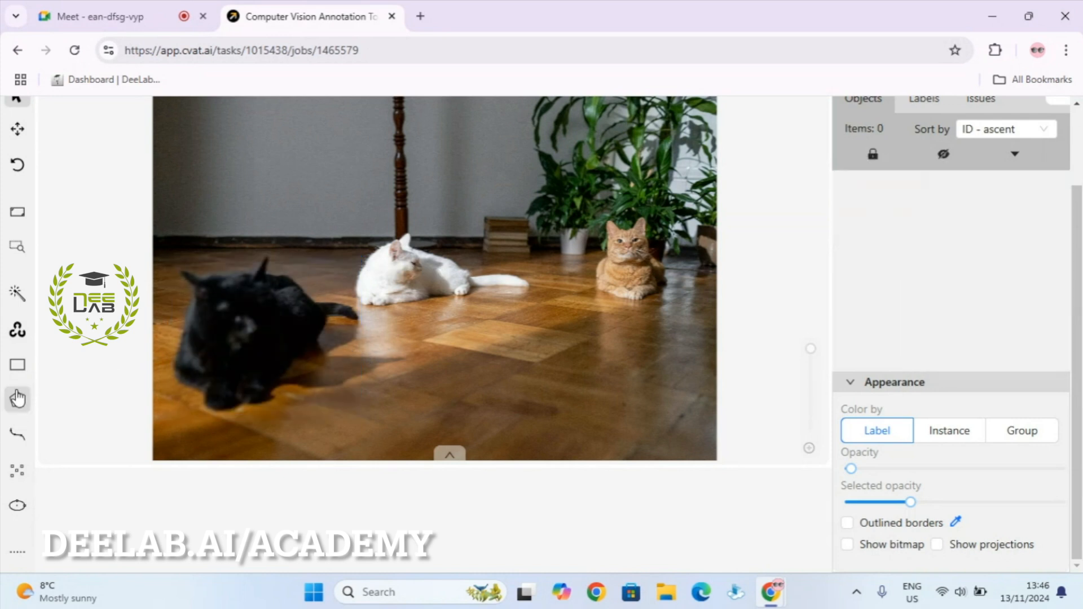
Start a cat-labelled polygon with its first point by the black cat's ear.
{"action": "mouse_move", "coordinate": [17, 402]}
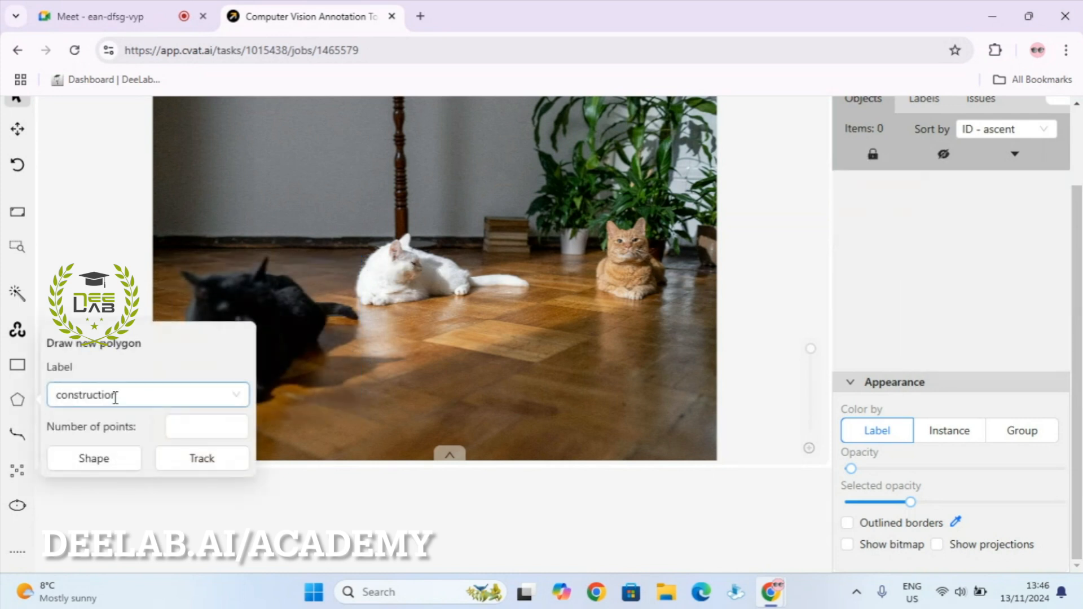
{"action": "left_click", "coordinate": [162, 395]}
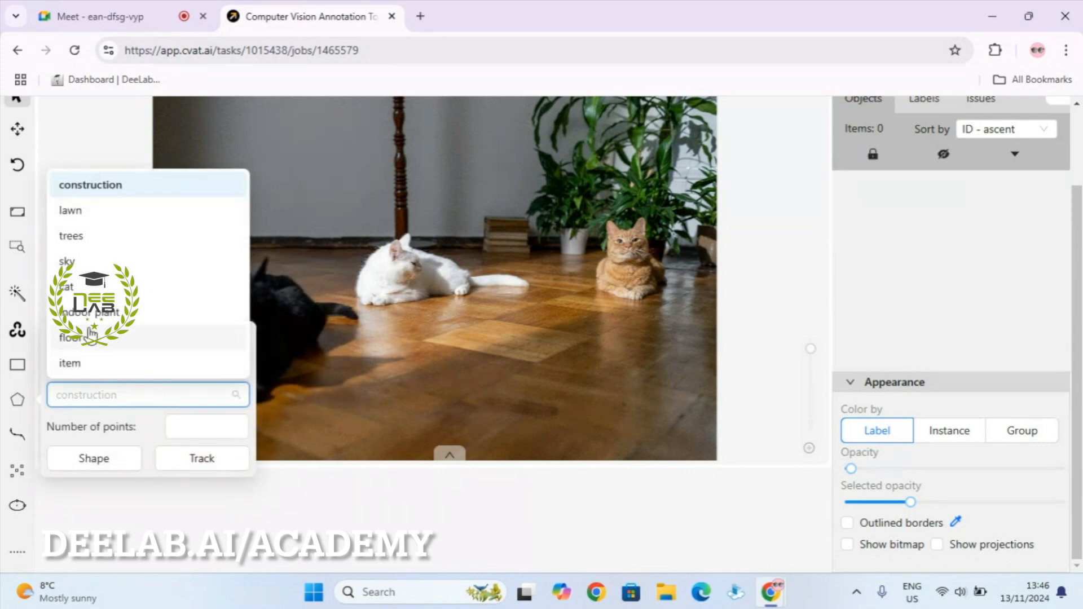
{"action": "left_click", "coordinate": [211, 287]}
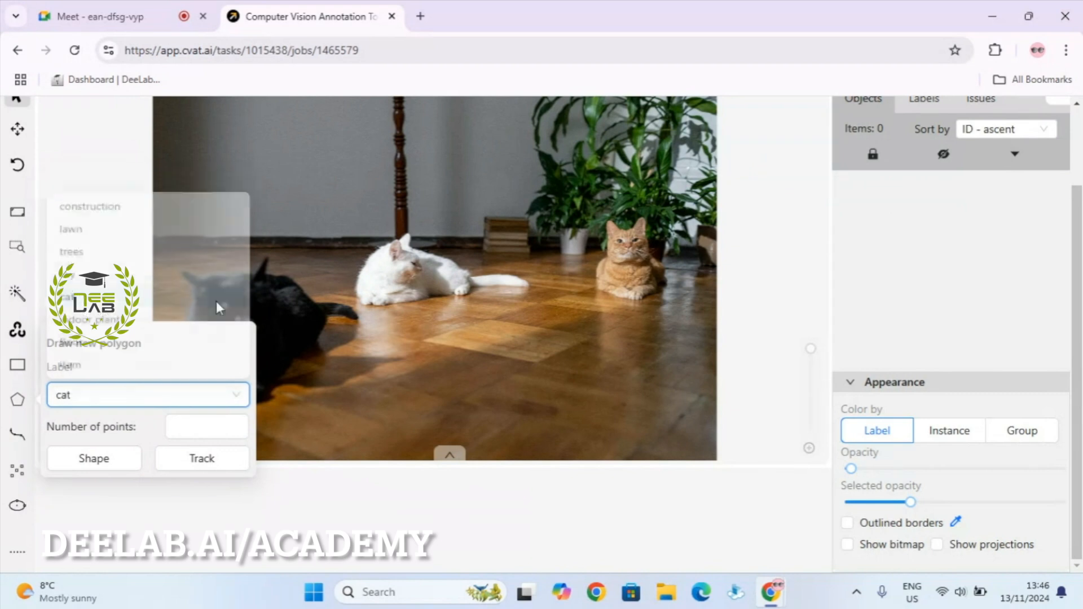
{"action": "left_click", "coordinate": [92, 459]}
{"action": "scroll", "coordinate": [194, 317], "scroll_direction": "up", "scroll_amount": 4}
{"action": "left_click", "coordinate": [168, 215]}
Add polygon points along the black cat's ear, ear tip and back.
{"action": "left_click", "coordinate": [209, 229]}
{"action": "left_click", "coordinate": [230, 223]}
{"action": "left_click", "coordinate": [277, 220]}
{"action": "left_click", "coordinate": [318, 223]}
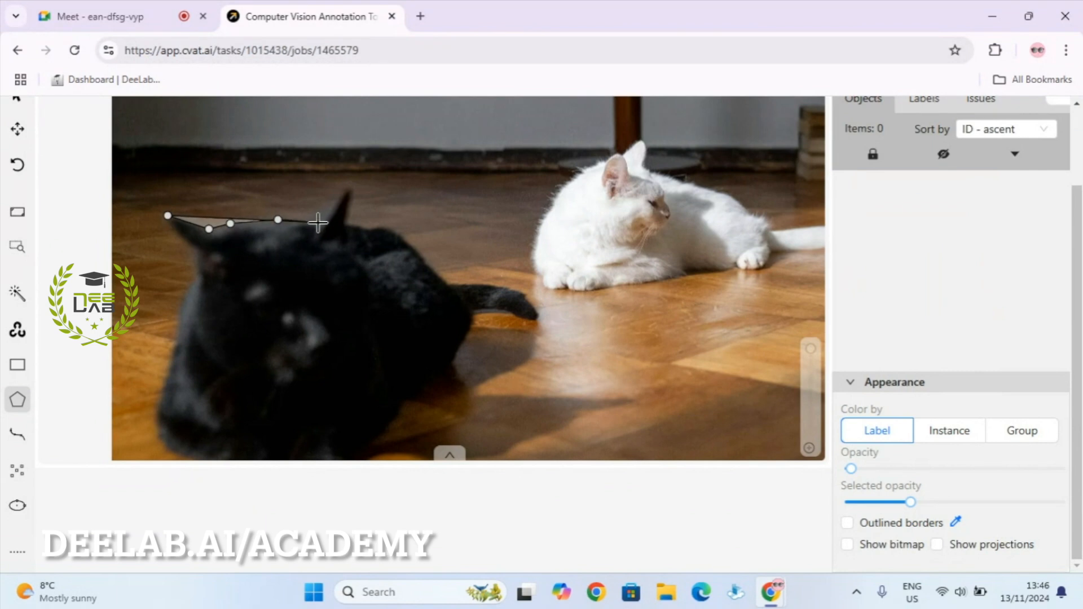
{"action": "left_click", "coordinate": [353, 186]}
{"action": "left_click", "coordinate": [348, 221]}
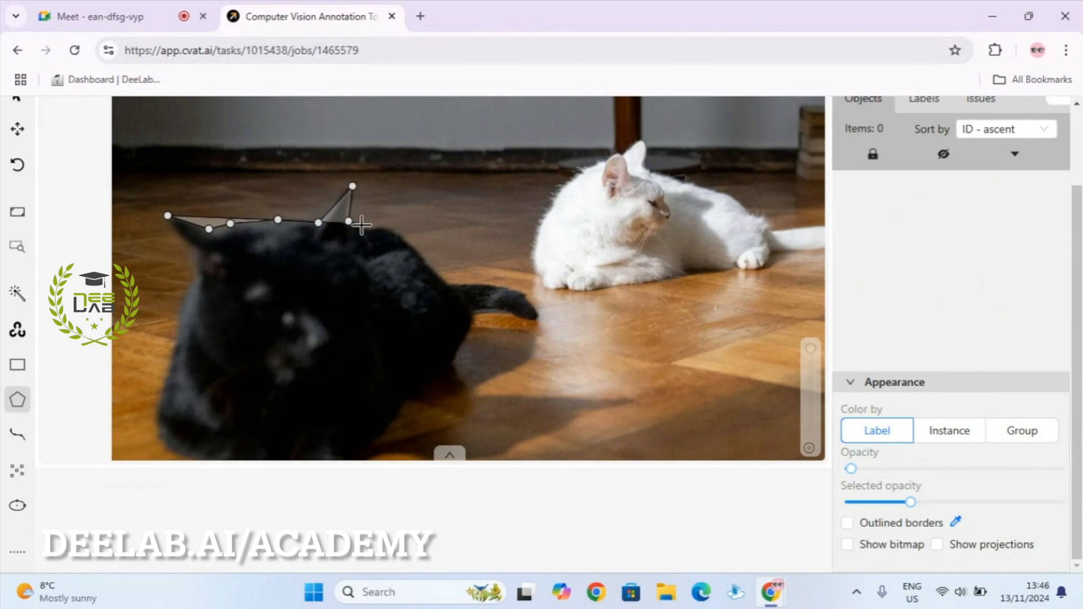
{"action": "left_click", "coordinate": [368, 229]}
{"action": "left_click", "coordinate": [379, 226]}
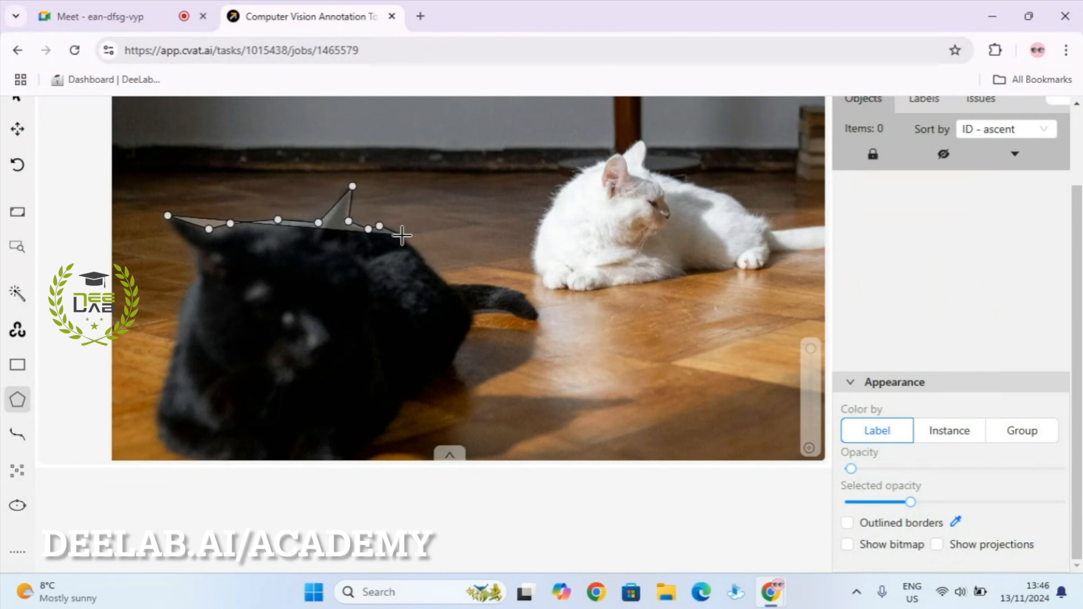
{"action": "left_click", "coordinate": [404, 235]}
{"action": "left_click", "coordinate": [426, 255]}
Continue the outline along the tail, around its tip and under it.
{"action": "left_click", "coordinate": [448, 285]}
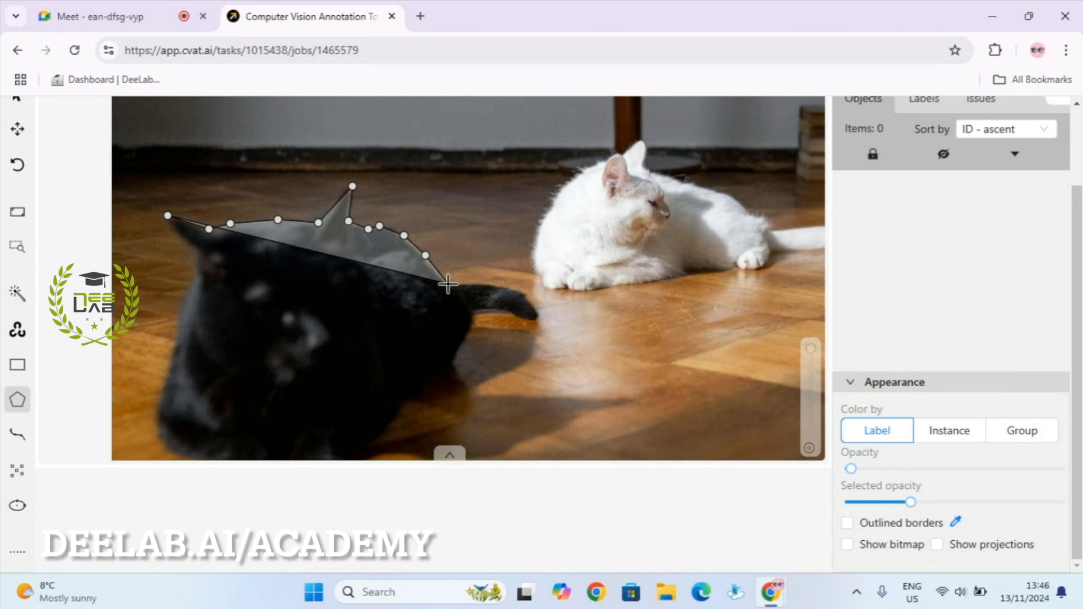
{"action": "left_click", "coordinate": [467, 283]}
{"action": "left_click", "coordinate": [515, 288]}
{"action": "left_click", "coordinate": [527, 293]}
{"action": "left_click", "coordinate": [538, 309]}
{"action": "left_click", "coordinate": [543, 321]}
{"action": "left_click", "coordinate": [536, 322]}
{"action": "left_click", "coordinate": [511, 314]}
{"action": "left_click", "coordinate": [488, 311]}
{"action": "left_click", "coordinate": [475, 317]}
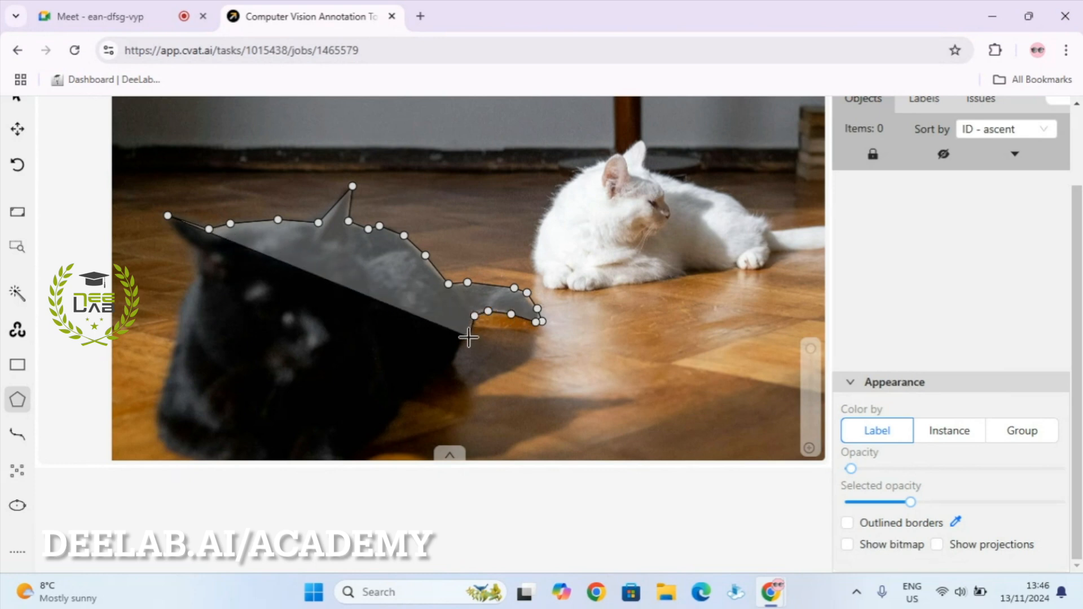
Trace down the black cat's side and around its paw.
{"action": "left_click", "coordinate": [469, 337]}
{"action": "left_click", "coordinate": [455, 366]}
{"action": "left_click", "coordinate": [441, 377]}
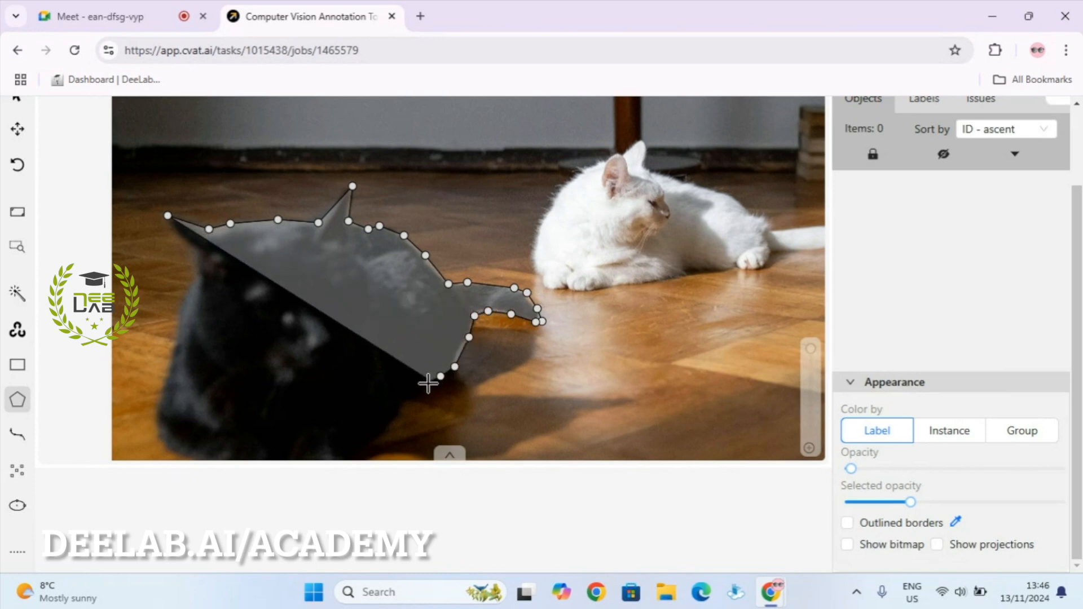
{"action": "left_click", "coordinate": [424, 388]}
{"action": "scroll", "coordinate": [448, 350], "scroll_direction": "down", "scroll_amount": 2}
{"action": "scroll", "coordinate": [417, 348], "scroll_direction": "up", "scroll_amount": 3}
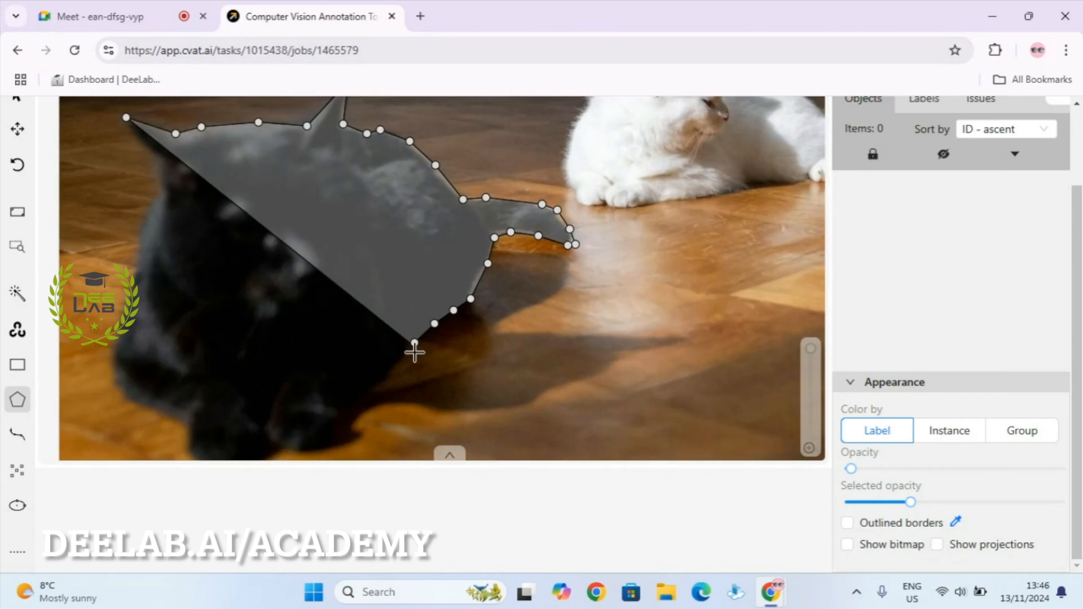
{"action": "left_click", "coordinate": [415, 343]}
{"action": "left_click", "coordinate": [402, 369]}
{"action": "left_click", "coordinate": [376, 389]}
{"action": "left_click", "coordinate": [345, 414]}
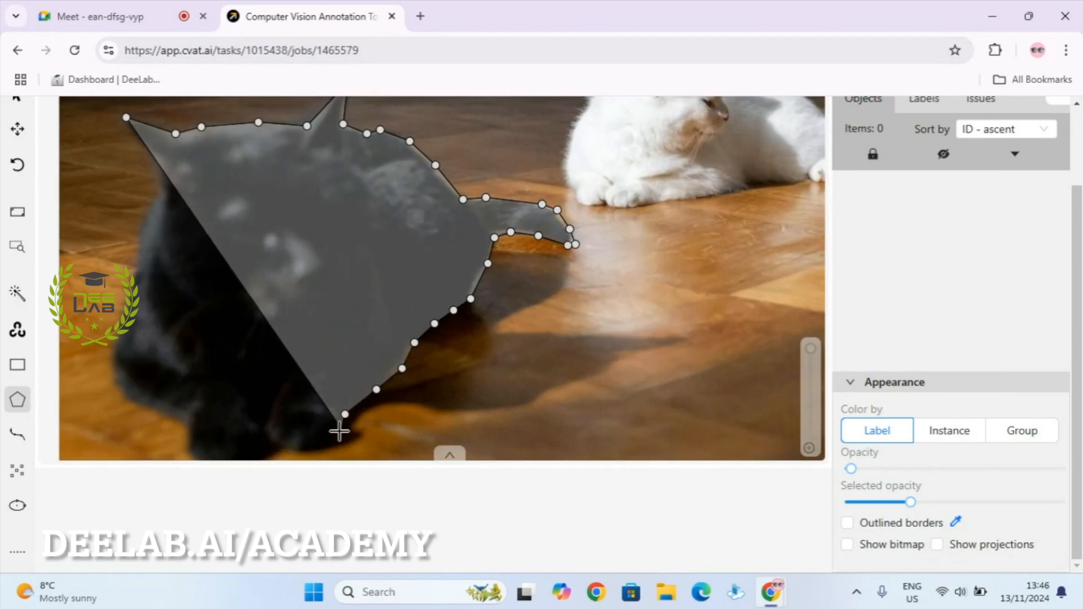
{"action": "left_click", "coordinate": [336, 443]}
{"action": "left_click", "coordinate": [315, 452]}
{"action": "left_click", "coordinate": [282, 451]}
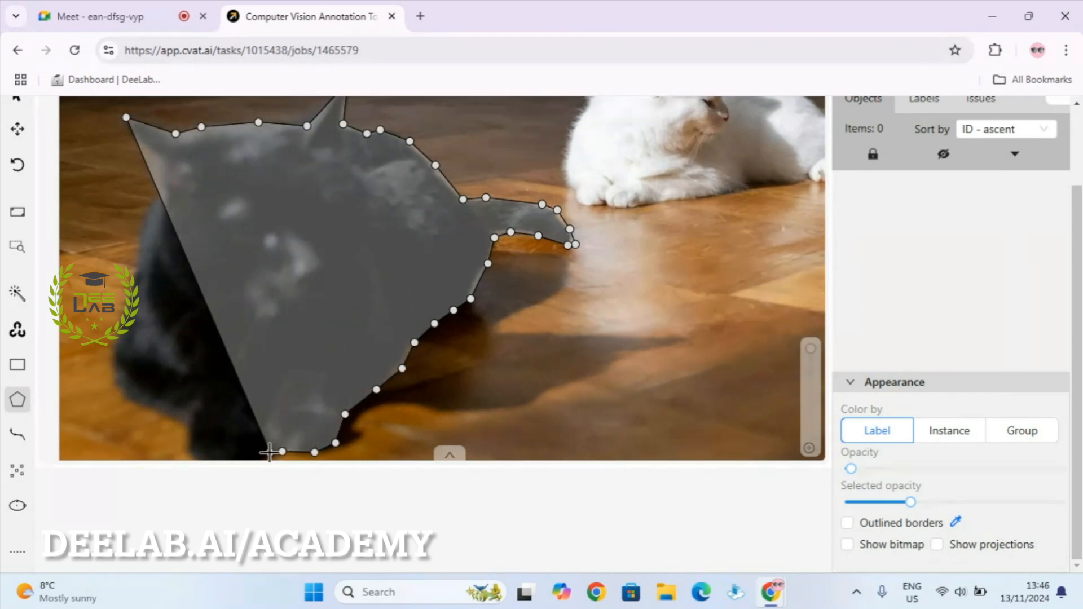
{"action": "left_click", "coordinate": [270, 453]}
{"action": "scroll", "coordinate": [354, 307], "scroll_direction": "down", "scroll_amount": 6}
{"action": "scroll", "coordinate": [277, 392], "scroll_direction": "up", "scroll_amount": 6}
Trace the cat's lower edge and start up its left edge.
{"action": "left_click", "coordinate": [400, 326]}
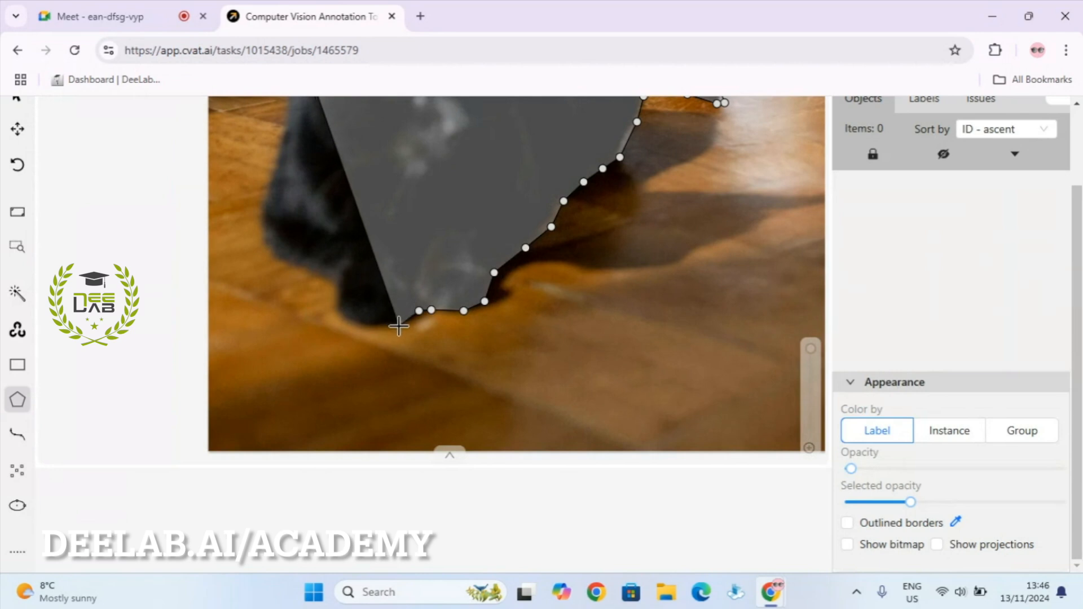
{"action": "left_click", "coordinate": [371, 331]}
{"action": "left_click", "coordinate": [338, 325]}
{"action": "left_click", "coordinate": [338, 300]}
{"action": "left_click", "coordinate": [331, 281]}
{"action": "left_click", "coordinate": [274, 263]}
{"action": "left_click", "coordinate": [261, 233]}
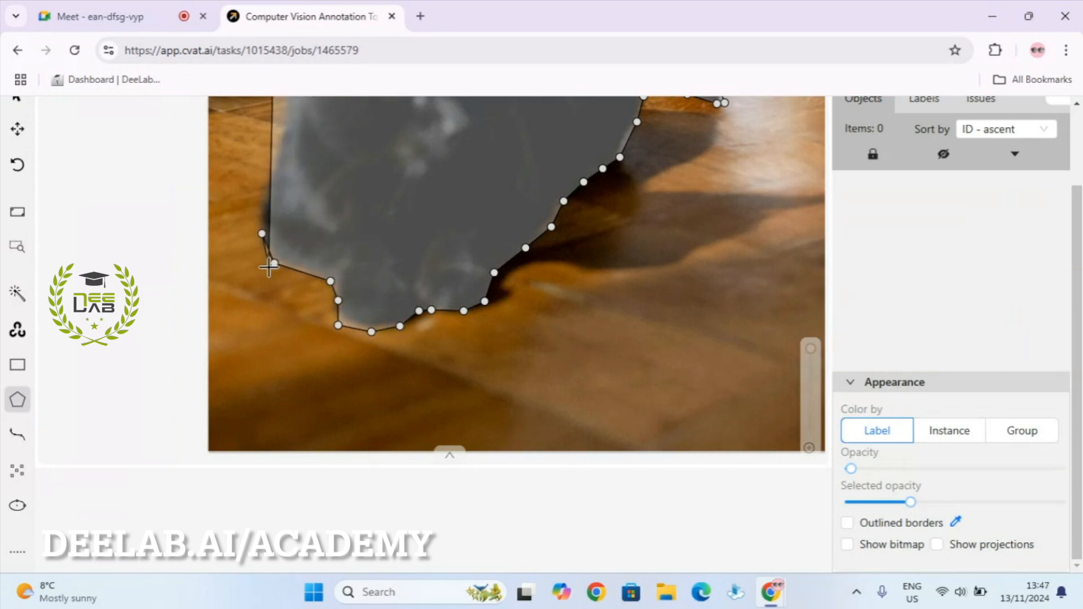
Outline the rest of the left edge and the left ear, then finish the polygon with N.
{"action": "scroll", "coordinate": [264, 237], "scroll_direction": "down", "scroll_amount": 5}
{"action": "scroll", "coordinate": [271, 335], "scroll_direction": "up", "scroll_amount": 5}
{"action": "left_click", "coordinate": [266, 335]}
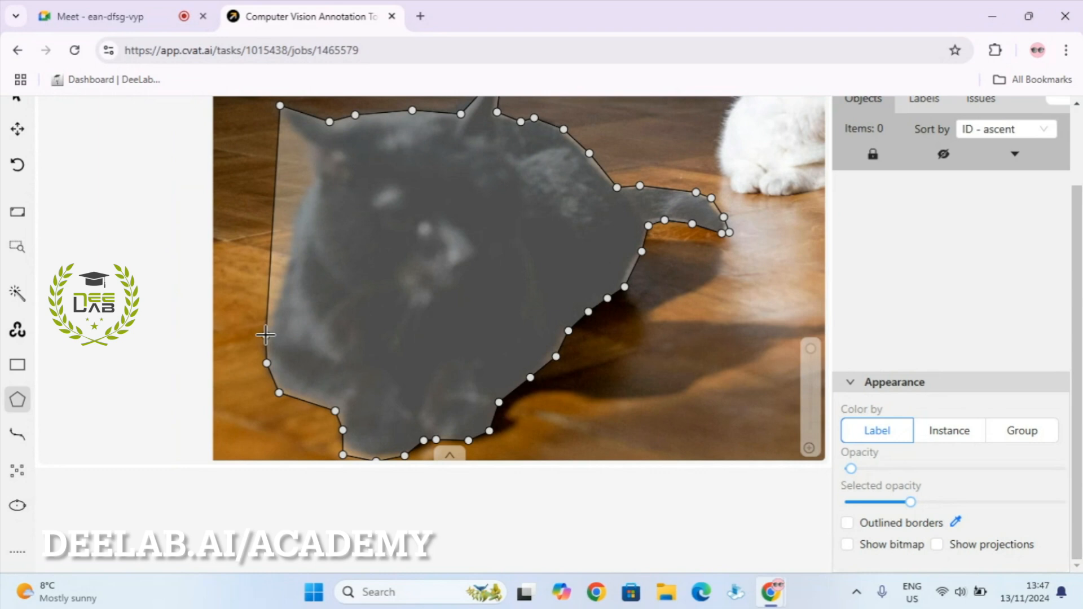
{"action": "left_click", "coordinate": [280, 303]}
{"action": "left_click", "coordinate": [288, 279]}
{"action": "left_click", "coordinate": [291, 255]}
{"action": "left_click", "coordinate": [291, 226]}
{"action": "left_click", "coordinate": [310, 189]}
{"action": "left_click", "coordinate": [322, 184]}
{"action": "left_click", "coordinate": [315, 165]}
{"action": "left_click", "coordinate": [320, 151]}
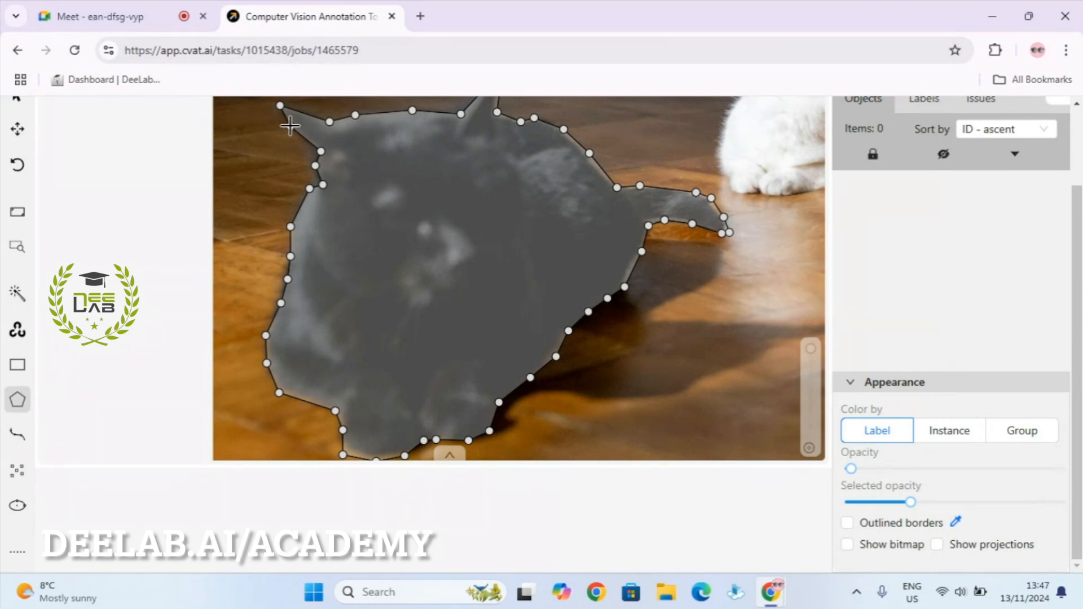
{"action": "key", "text": "n"}
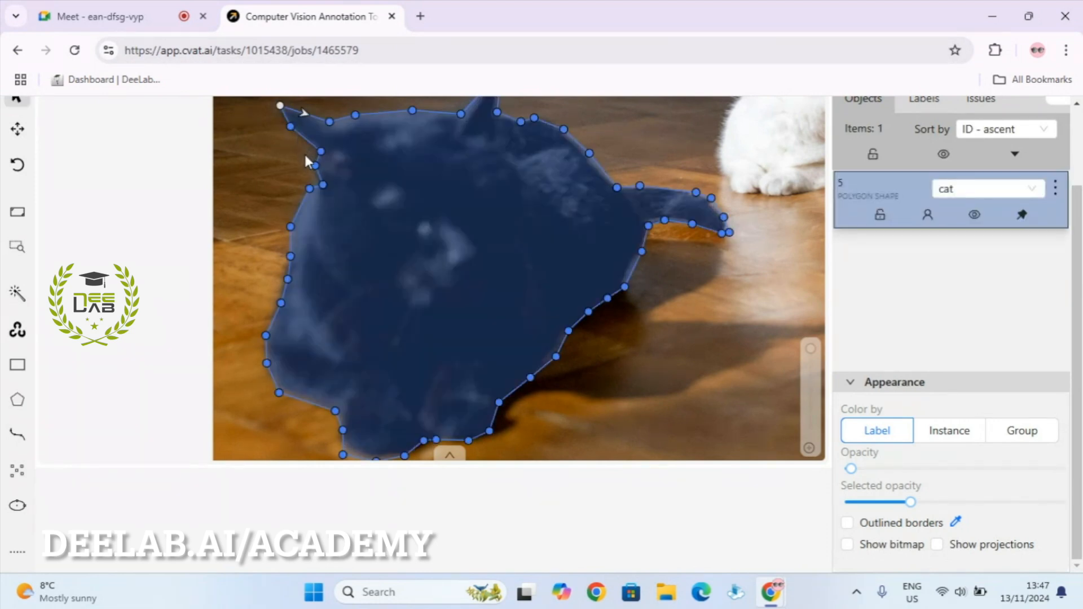
{"action": "scroll", "coordinate": [304, 151], "scroll_direction": "down", "scroll_amount": 5}
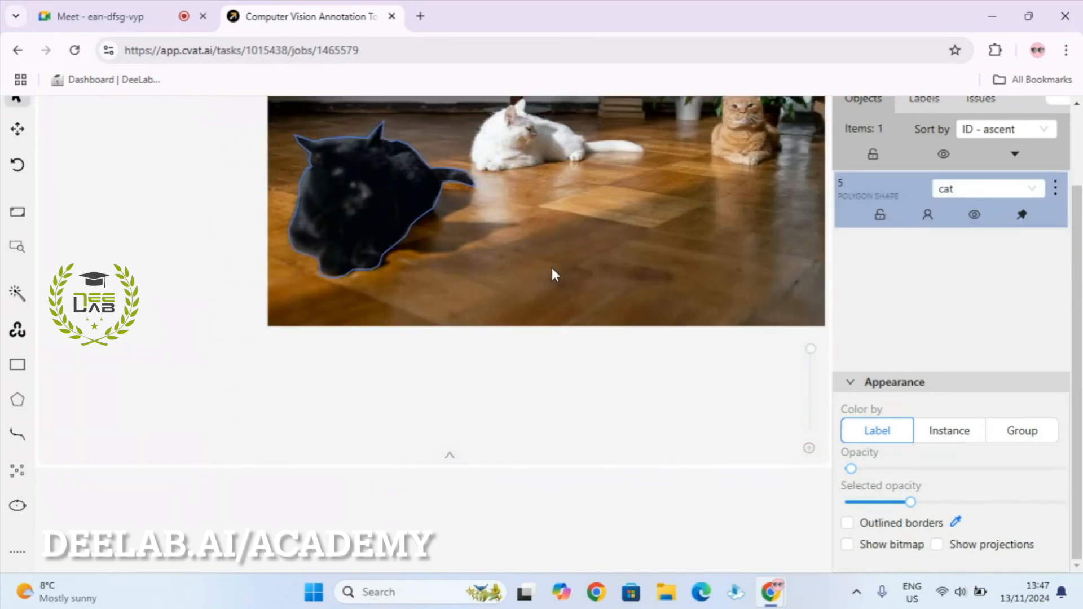